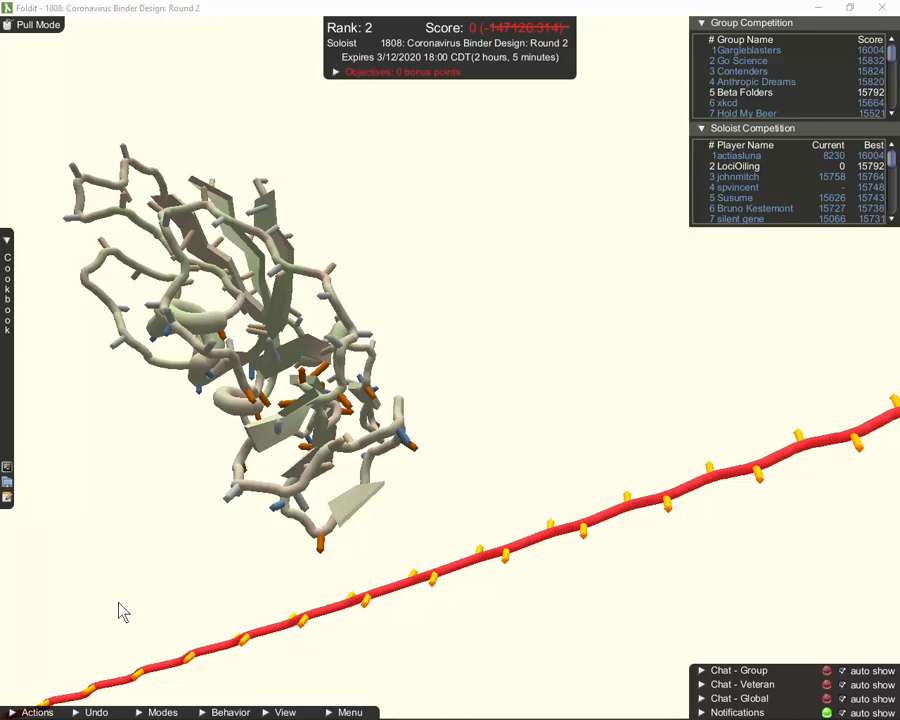
# Bring the red chain's free end into close view and show Segment Information for isoleucine 118
pyautogui.moveTo(117, 615); pyautogui.dragTo(755, 275, button='right')
pyautogui.scroll(5, 528, 327)
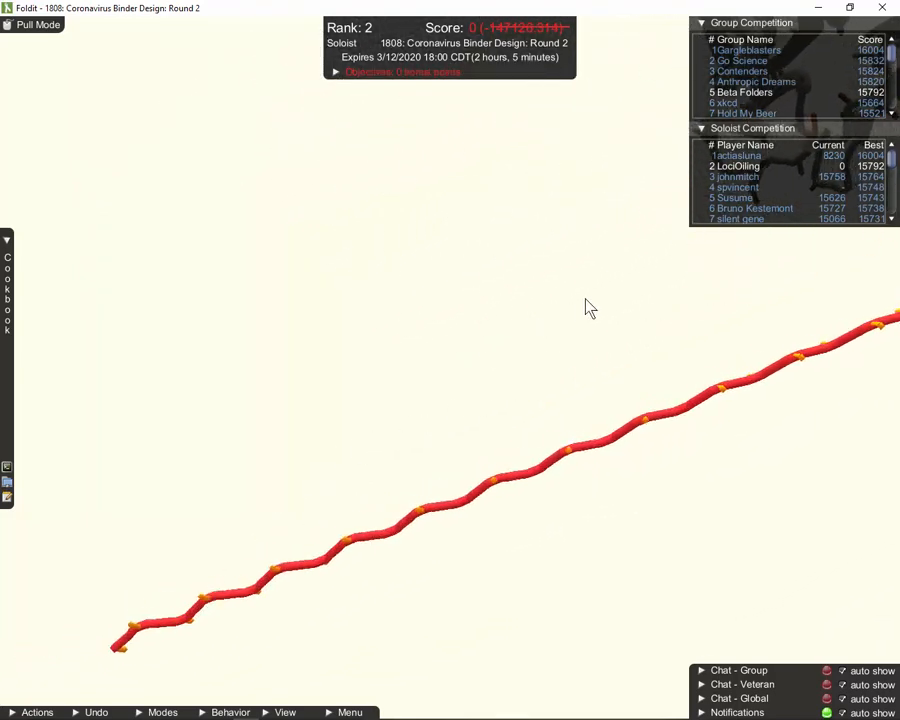
pyautogui.moveTo(373, 350); pyautogui.dragTo(532, 257, button='right')
pyautogui.moveTo(411, 303); pyautogui.dragTo(452, 296)
pyautogui.moveTo(390, 320); pyautogui.dragTo(460, 203)
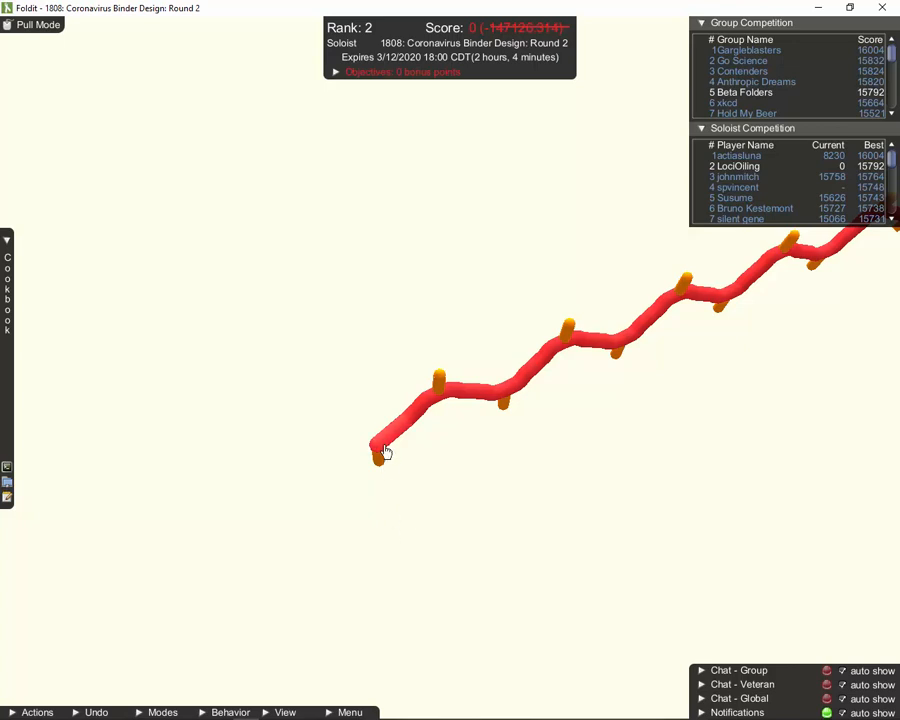
pyautogui.press('Tab')
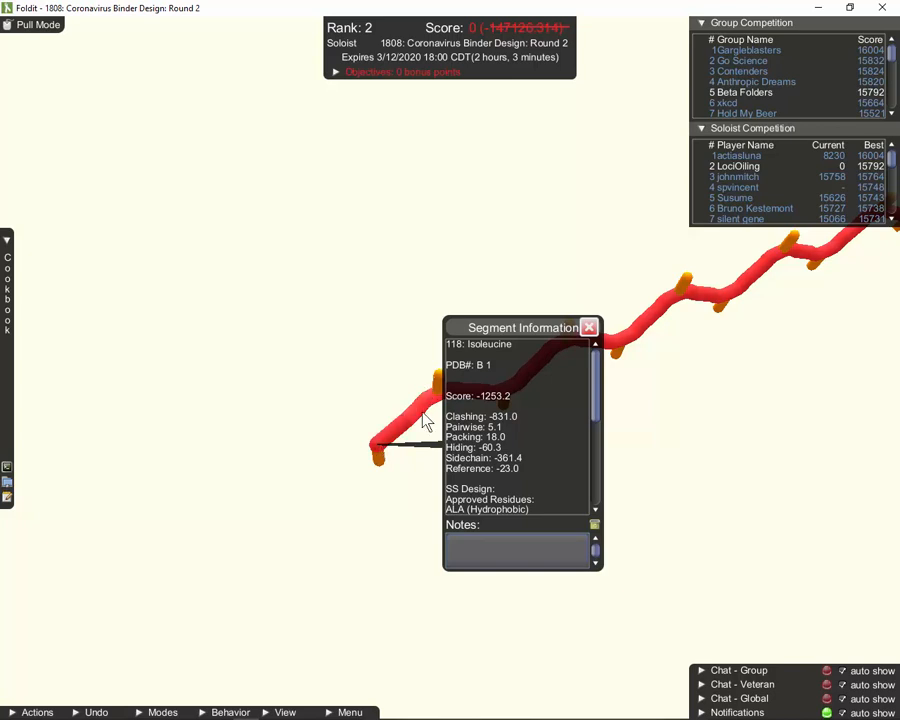
# Check the information for neighbouring residue 119 (score -2081.4), then close the Segment Information window
pyautogui.click(423, 413)
pyautogui.press('Tab')
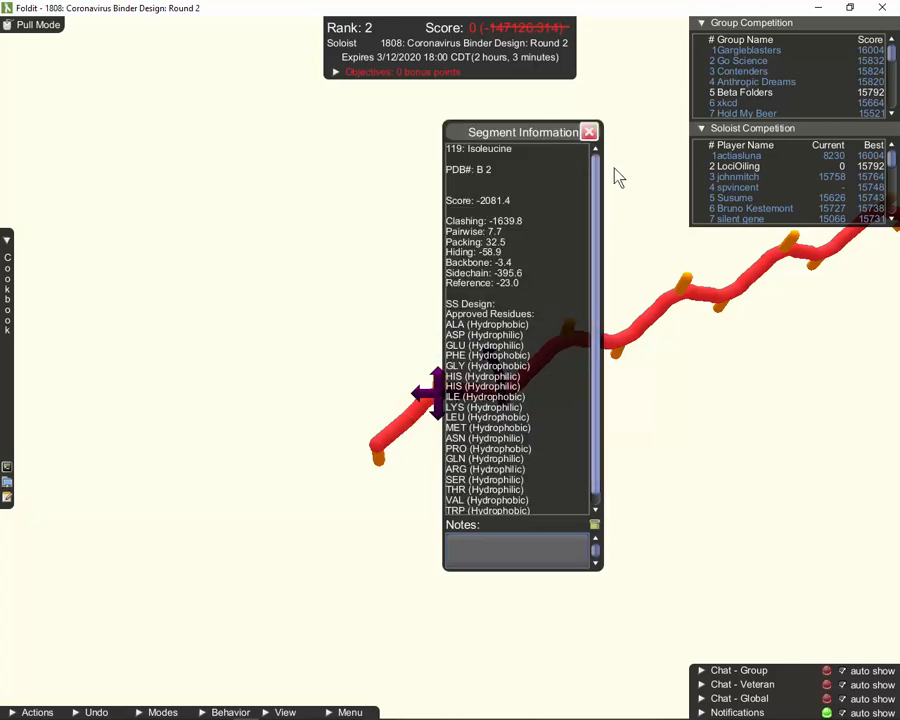
pyautogui.click(591, 135)
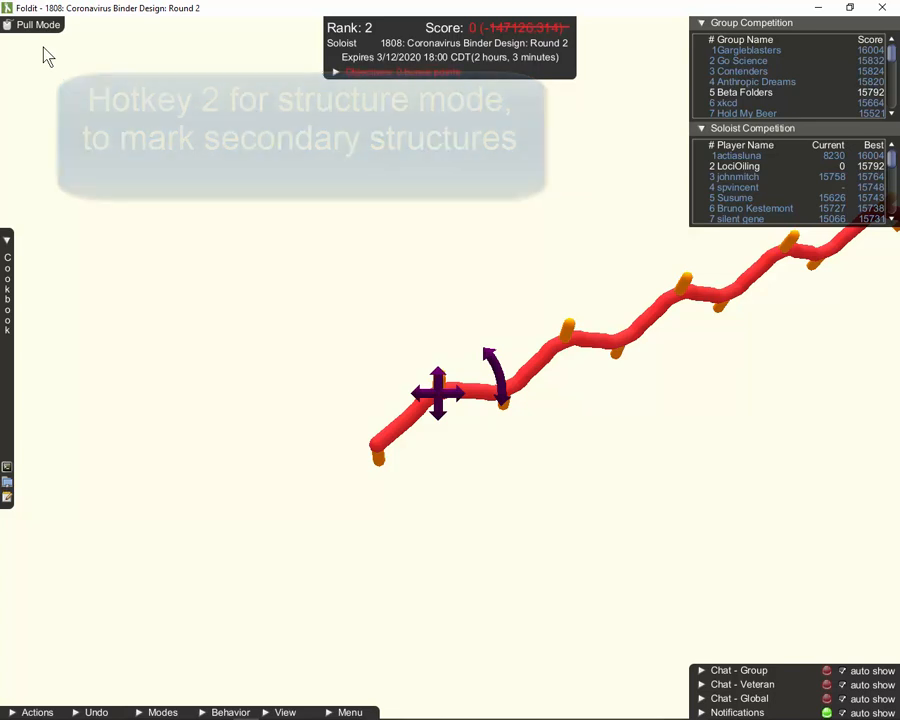
# In Structure Mode, assign Helix to the backbone segment near the chain's free end
pyautogui.press('2')
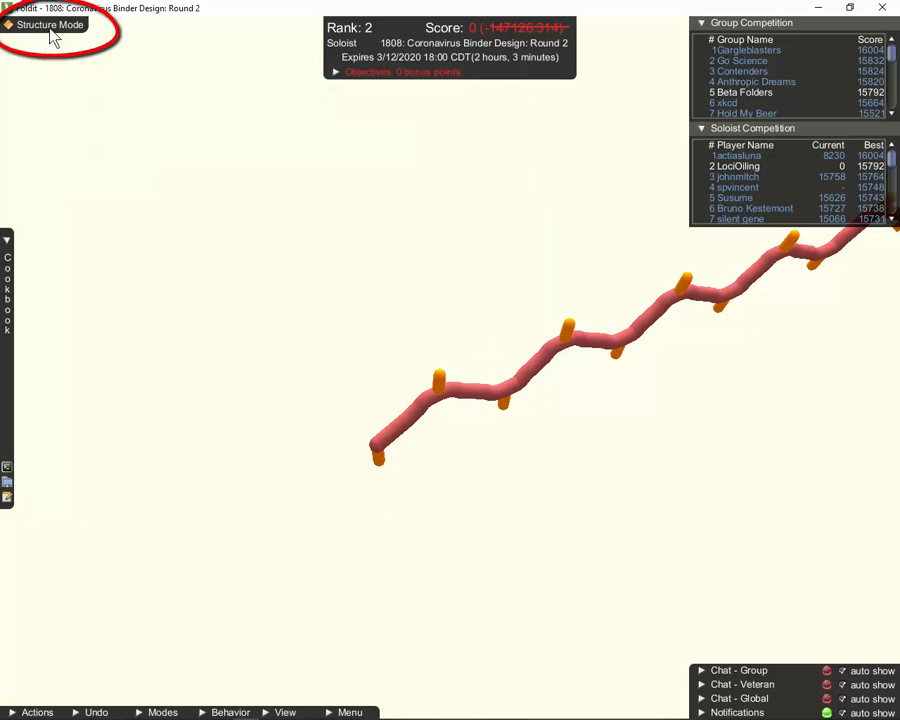
pyautogui.rightClick(428, 403)
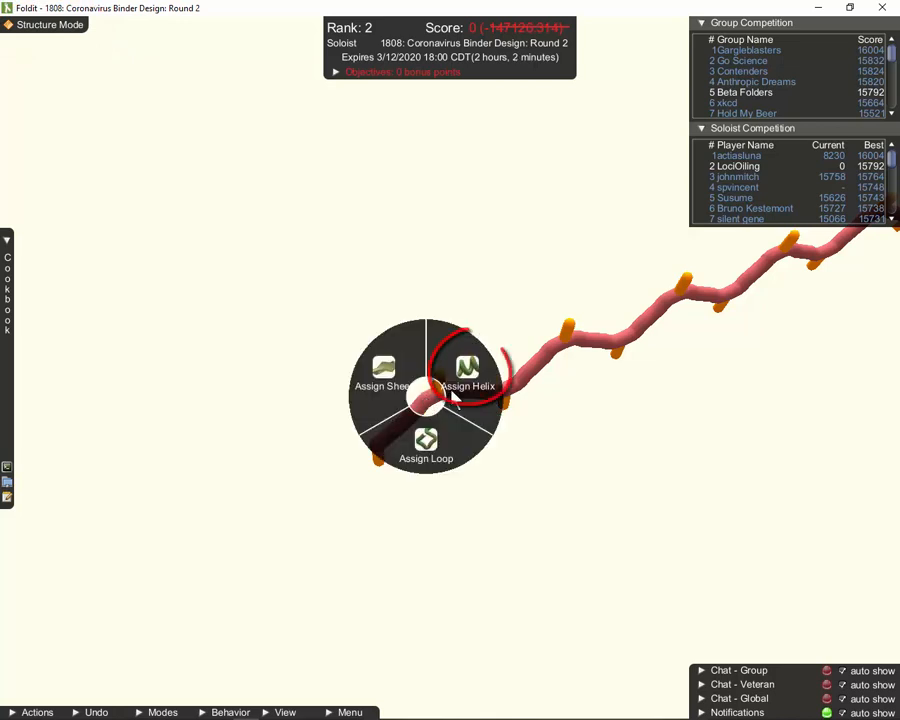
pyautogui.click(458, 392)
pyautogui.moveTo(700, 429); pyautogui.dragTo(647, 283)
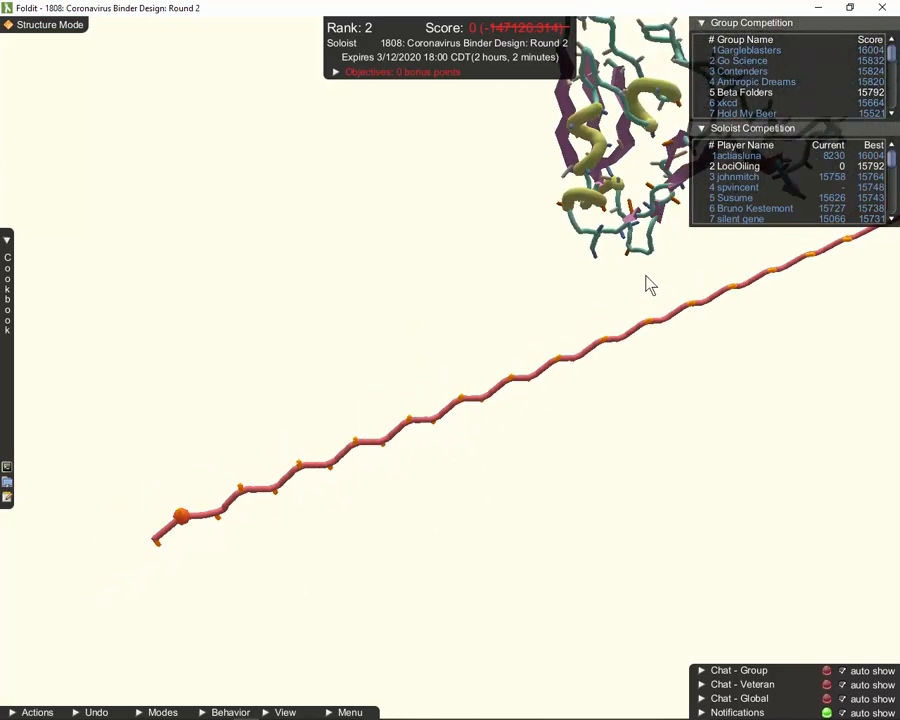
pyautogui.moveTo(587, 557); pyautogui.dragTo(647, 396)
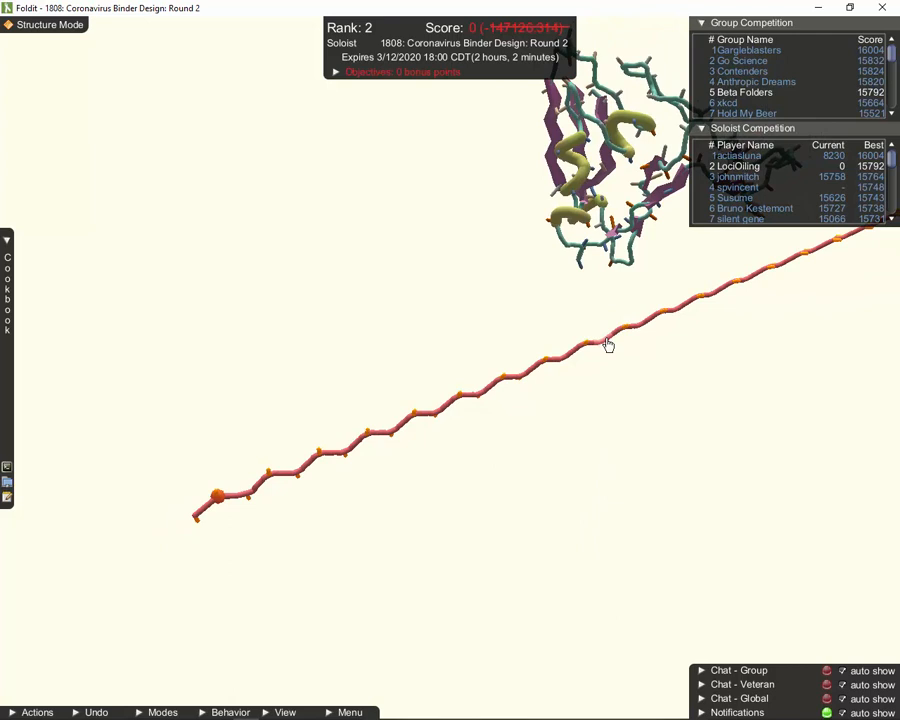
# Inspect residue 141, assign it Helix, and close its information panel
pyautogui.press('Tab')
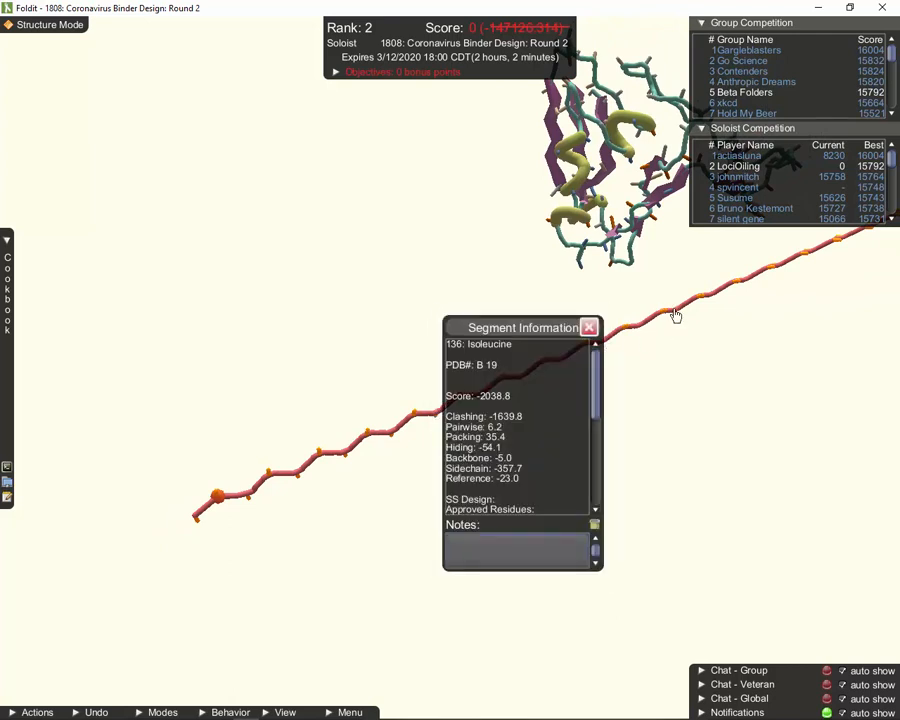
pyautogui.press('Tab')
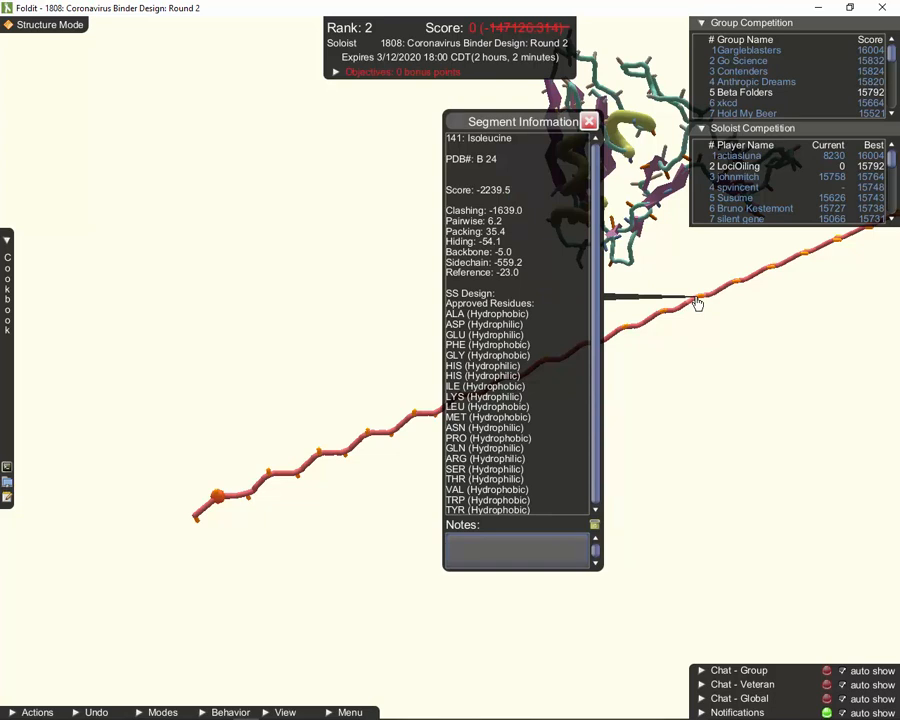
pyautogui.rightClick(697, 302)
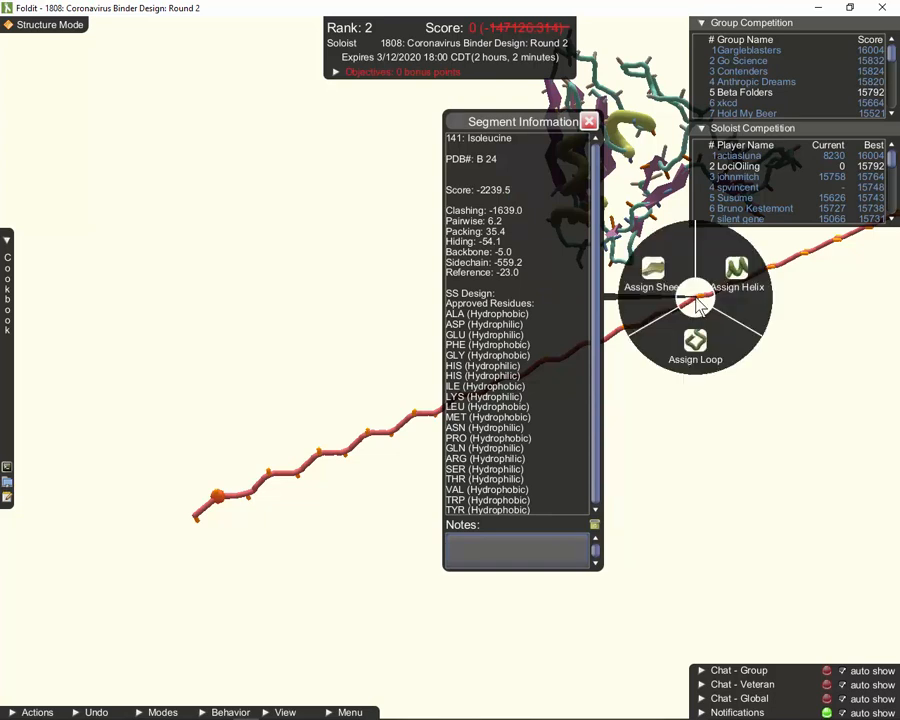
pyautogui.click(737, 290)
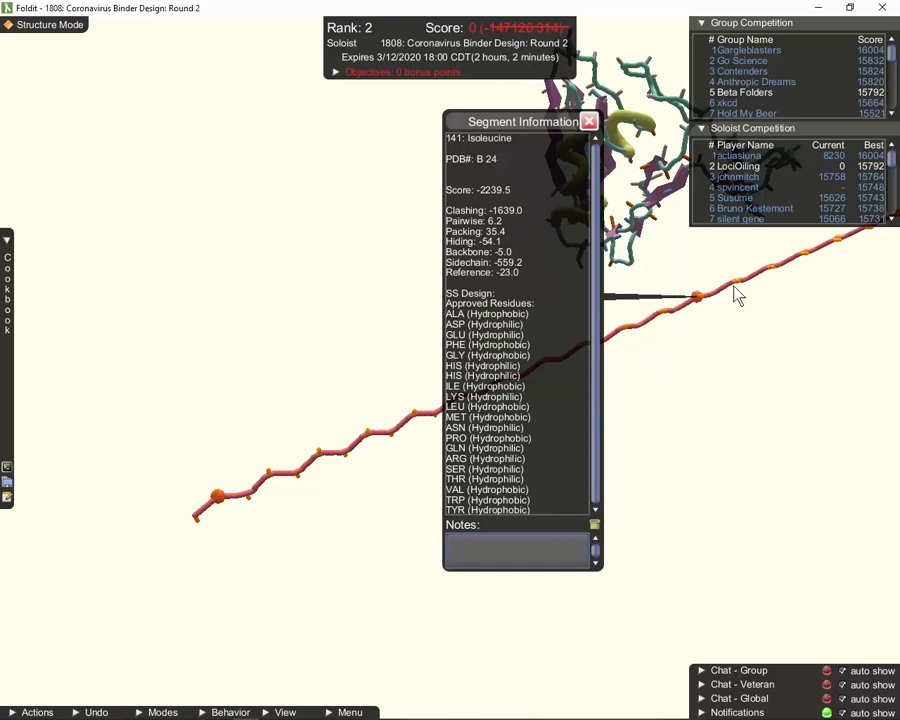
pyautogui.click(589, 123)
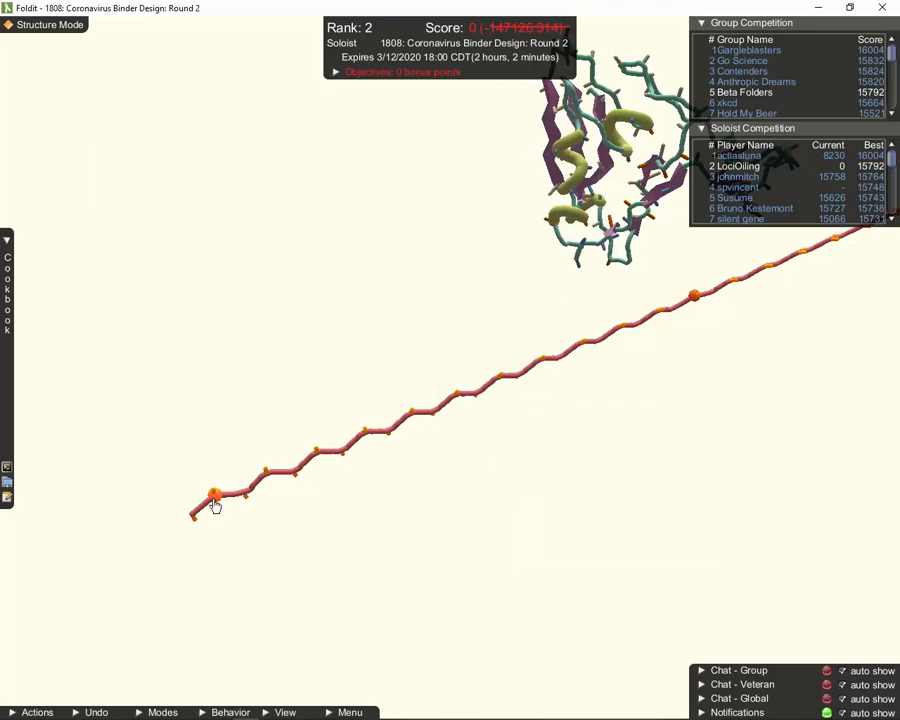
# Drag along the chain from its free end to residue 141 to mark the whole stretch as helix
pyautogui.moveTo(220, 503); pyautogui.dragTo(641, 340)
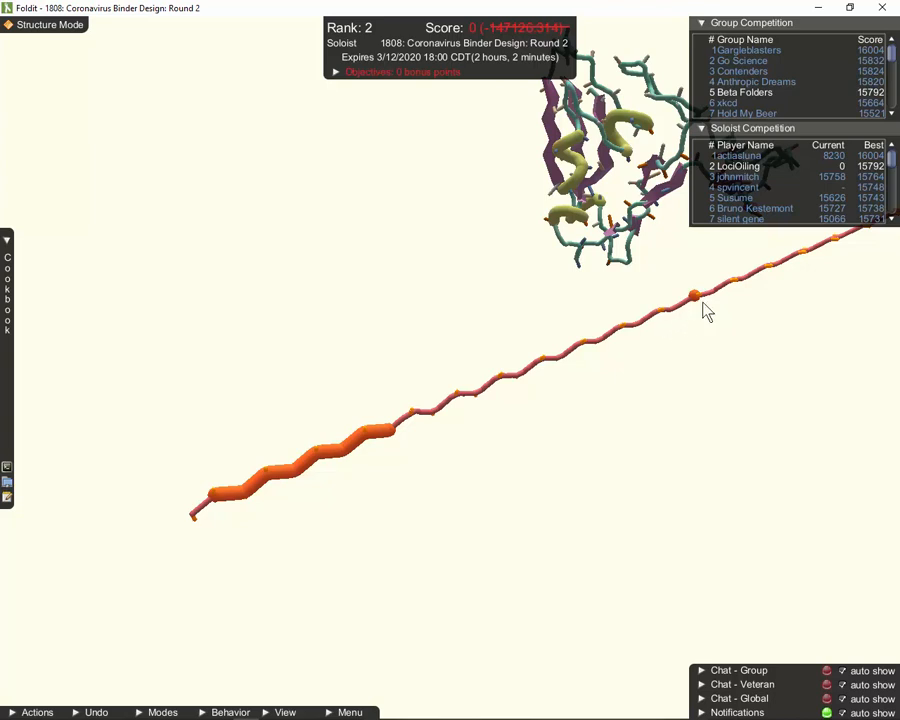
pyautogui.moveTo(697, 300); pyautogui.dragTo(695, 299)
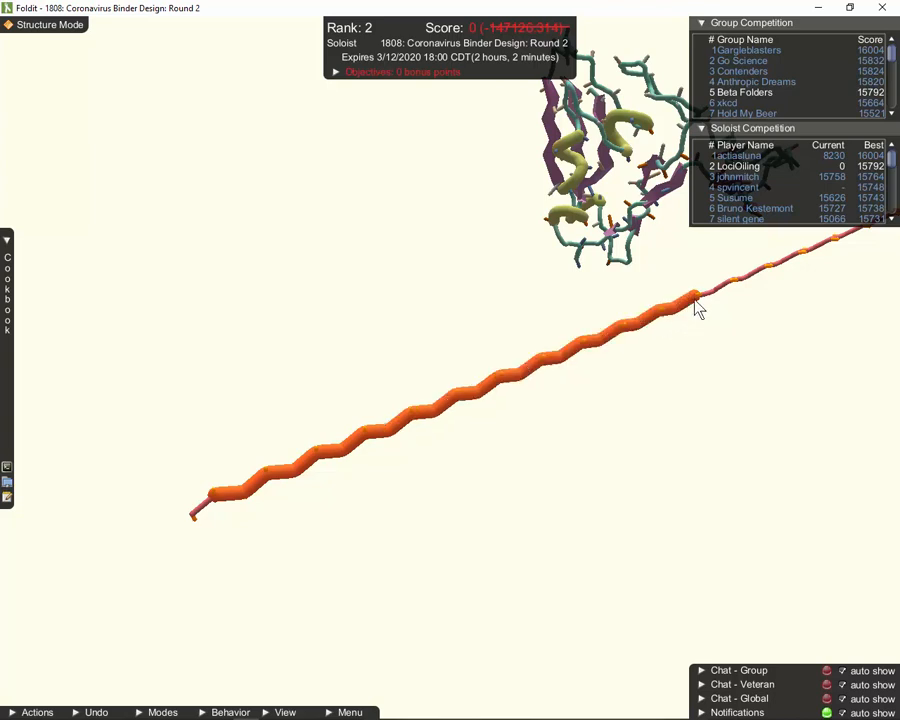
pyautogui.press('Tab')
pyautogui.press('Tab')
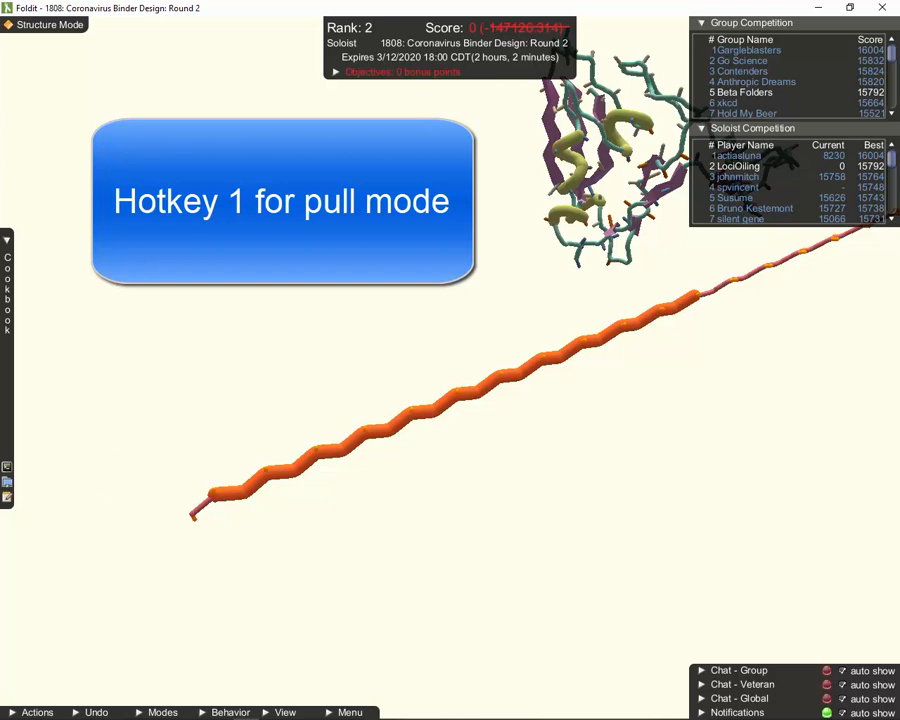
# Apply Ideal SS in Pull Mode to curl the marked stretch into a helix against the target
pyautogui.press('1')
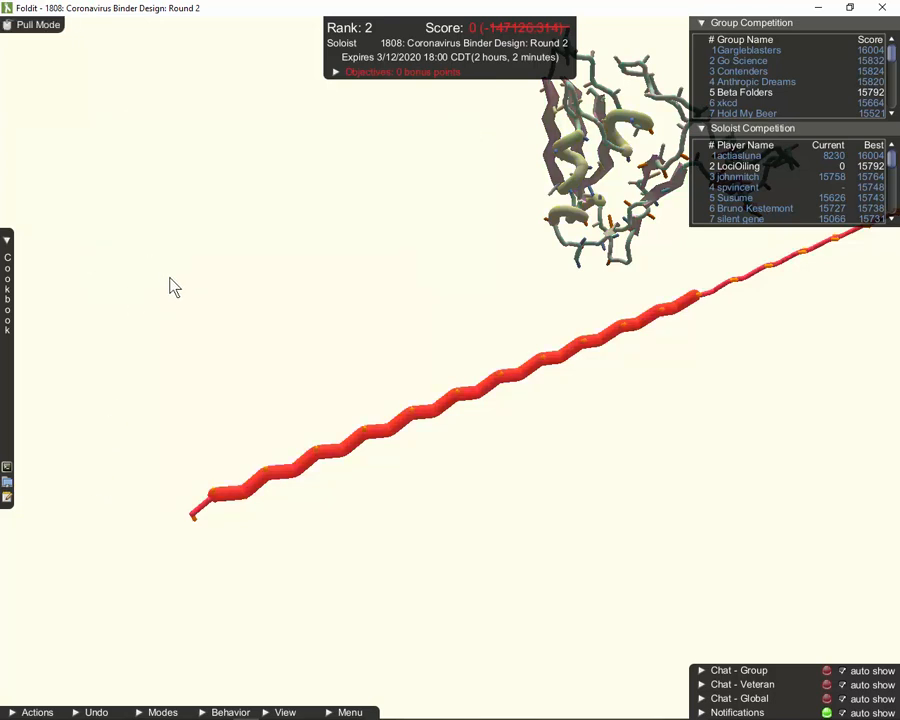
pyautogui.rightClick(249, 495)
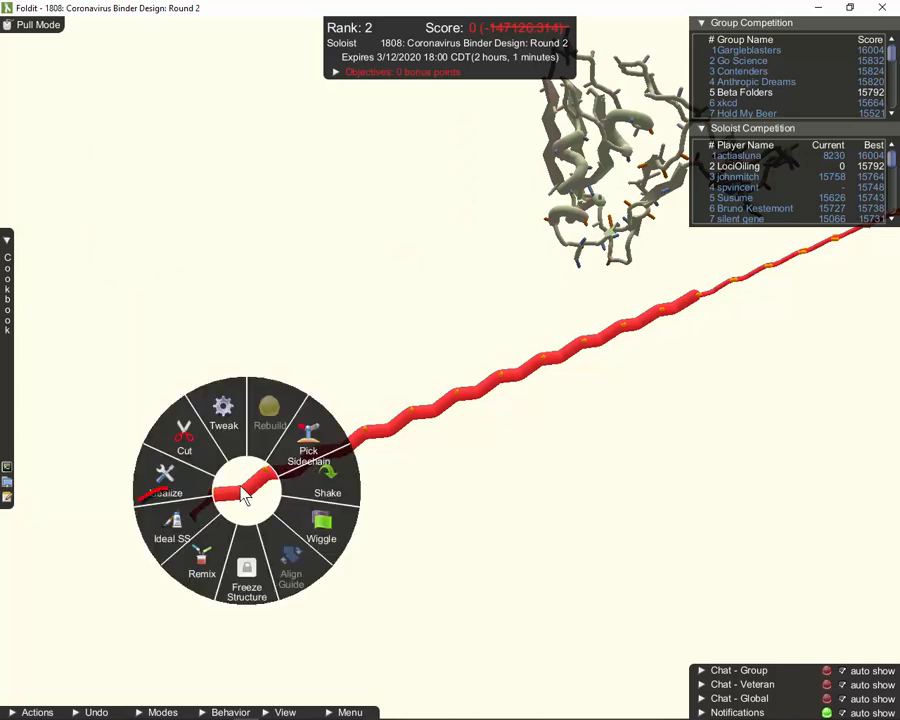
pyautogui.click(194, 537)
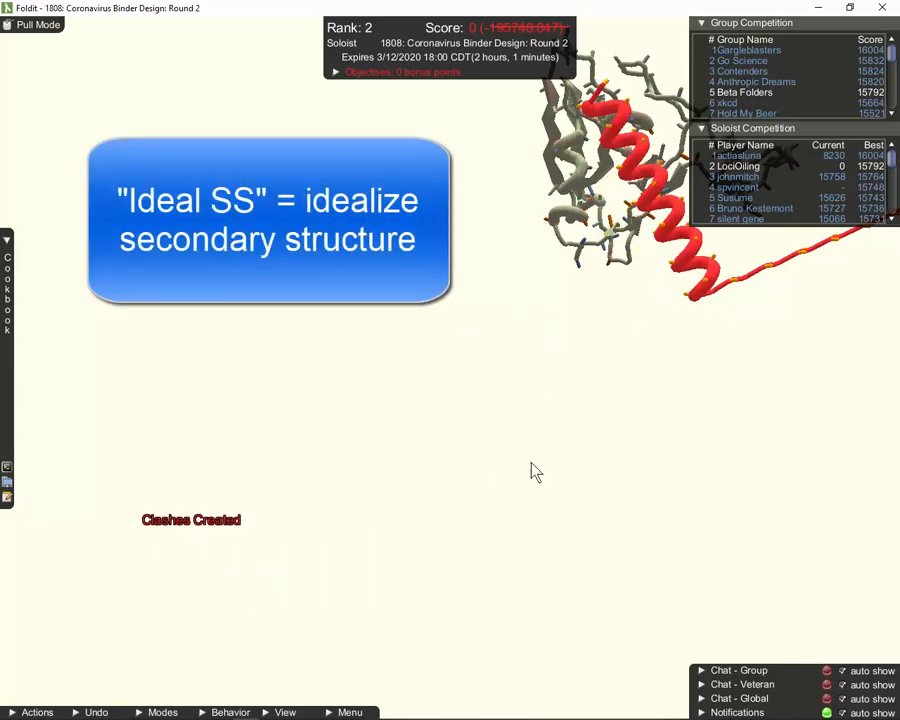
pyautogui.moveTo(460, 498); pyautogui.dragTo(342, 559, button='right')
pyautogui.moveTo(342, 559); pyautogui.dragTo(451, 545)
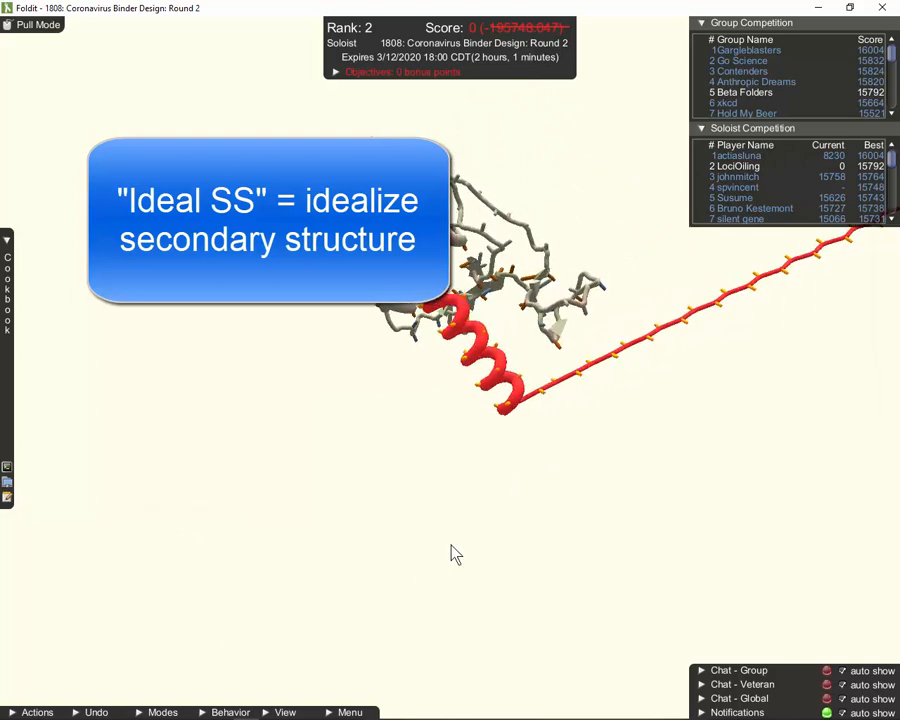
pyautogui.moveTo(451, 545); pyautogui.dragTo(176, 675, button='right')
pyautogui.moveTo(252, 582); pyautogui.dragTo(180, 617, button='right')
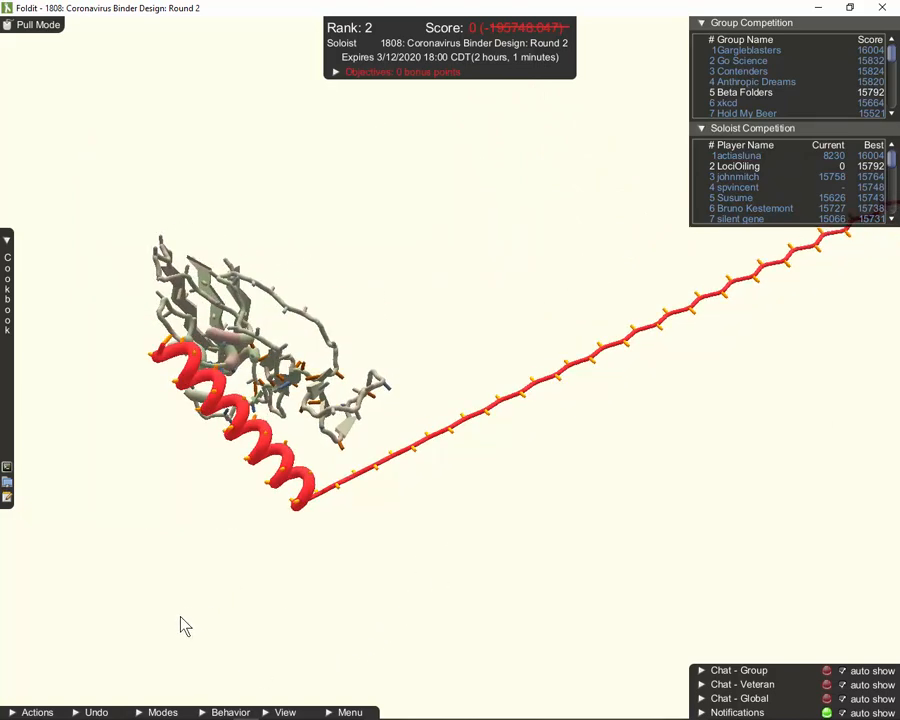
pyautogui.moveTo(197, 609); pyautogui.dragTo(181, 517)
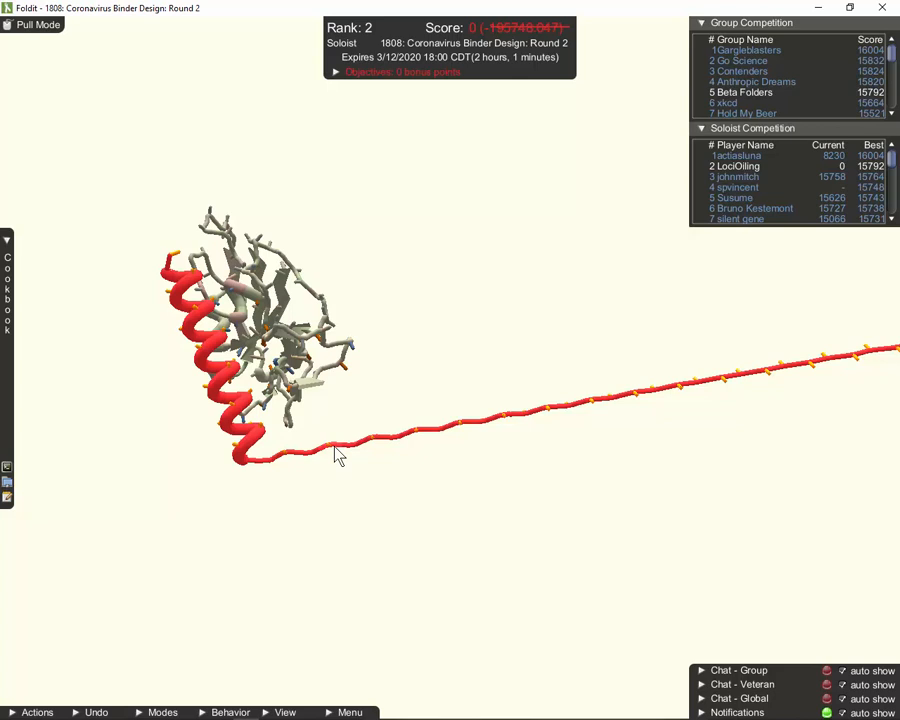
# Inspect residue 145, then in Structure Mode assign Helix to the next chain segment
pyautogui.press('Tab')
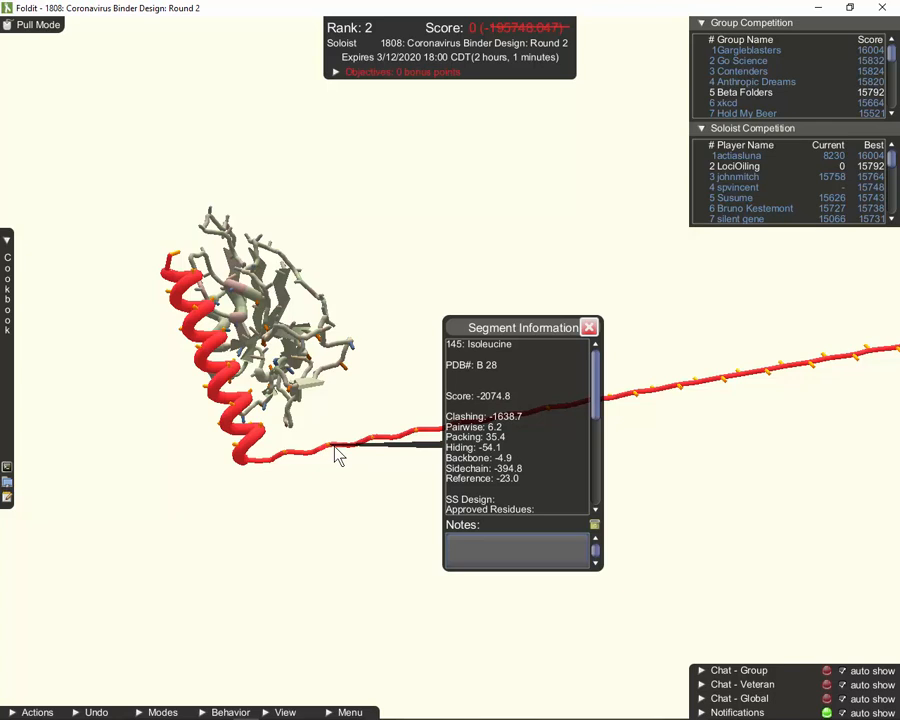
pyautogui.press('2')
pyautogui.click(335, 447)
pyautogui.click(395, 422)
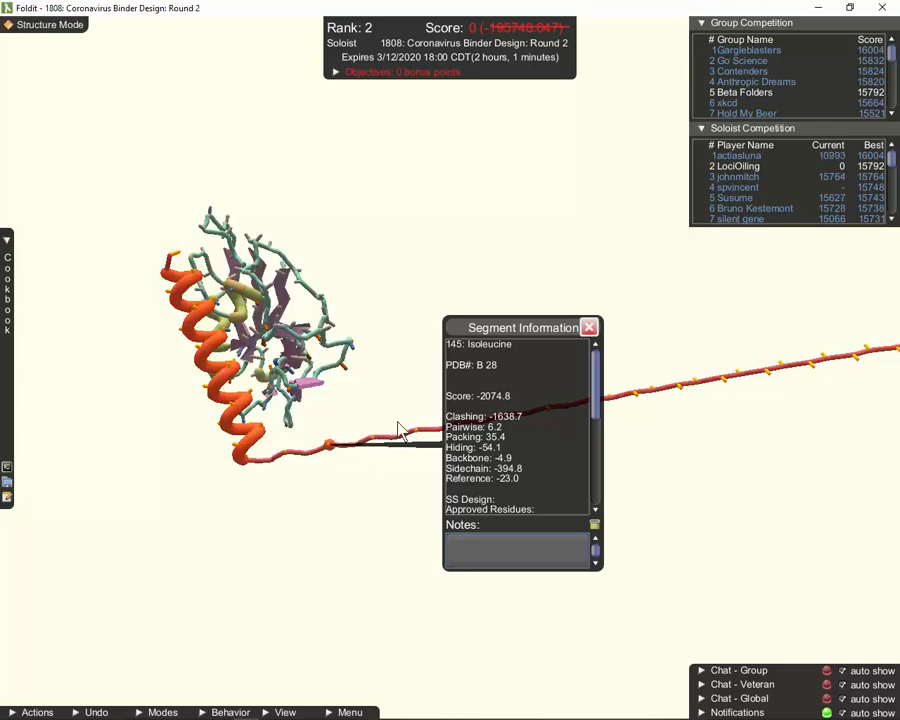
pyautogui.moveTo(665, 445); pyautogui.dragTo(588, 465, button='right')
pyautogui.press('Tab')
pyautogui.press('Tab')
# Mark segment 167 as helix and extend the helix across the segments in between
pyautogui.click(733, 388)
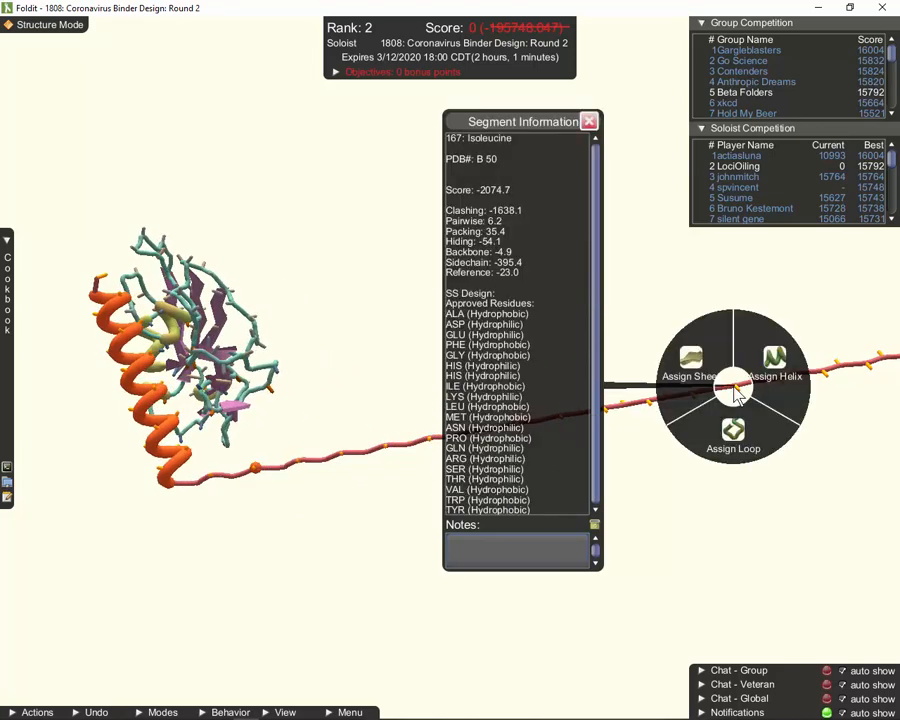
pyautogui.click(778, 385)
pyautogui.moveTo(258, 464); pyautogui.dragTo(722, 387)
pyautogui.moveTo(722, 388); pyautogui.dragTo(440, 439, button='right')
pyautogui.click(589, 121)
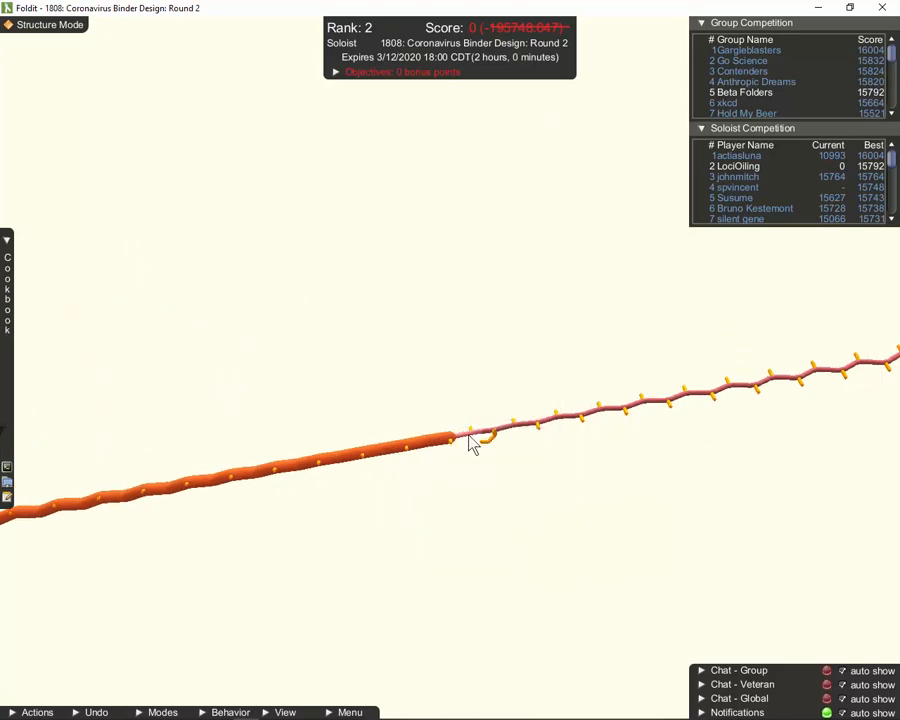
# Extend the helix from segment 171 nearly to the chain end and return to Pull Mode
pyautogui.press('Tab')
pyautogui.press('Tab')
pyautogui.click(542, 423)
pyautogui.click(585, 394)
pyautogui.moveTo(585, 394); pyautogui.dragTo(348, 432, button='right')
pyautogui.moveTo(305, 459); pyautogui.dragTo(710, 412)
pyautogui.moveTo(121, 291); pyautogui.dragTo(341, 275, button='right')
pyautogui.click(45, 31)
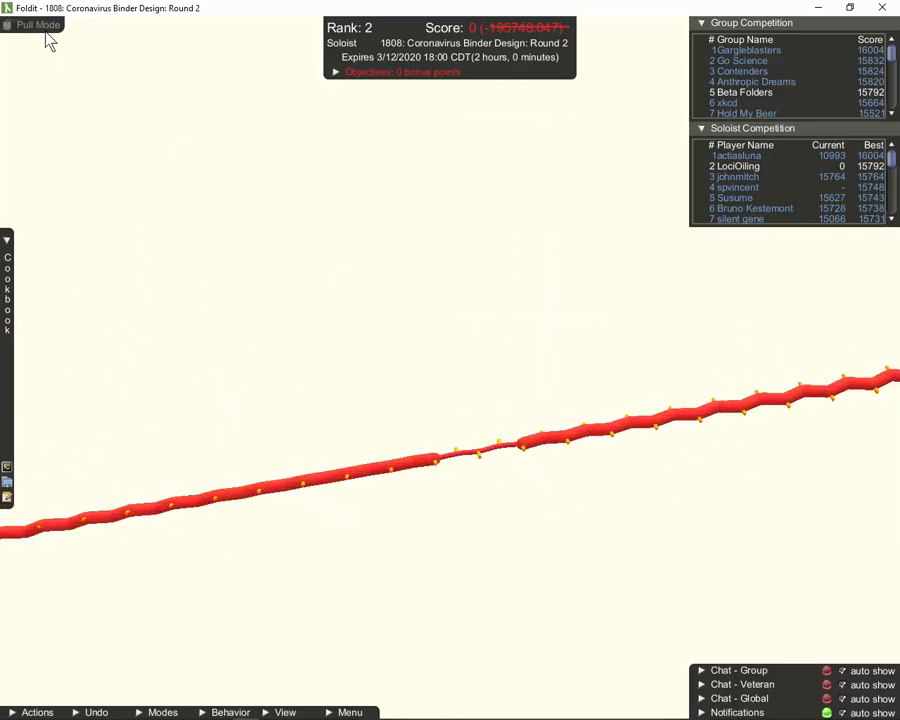
# Coil the newly assigned chain segment into an ideal helix with Ideal SS
pyautogui.moveTo(203, 496); pyautogui.dragTo(315, 419)
pyautogui.rightClick(252, 404)
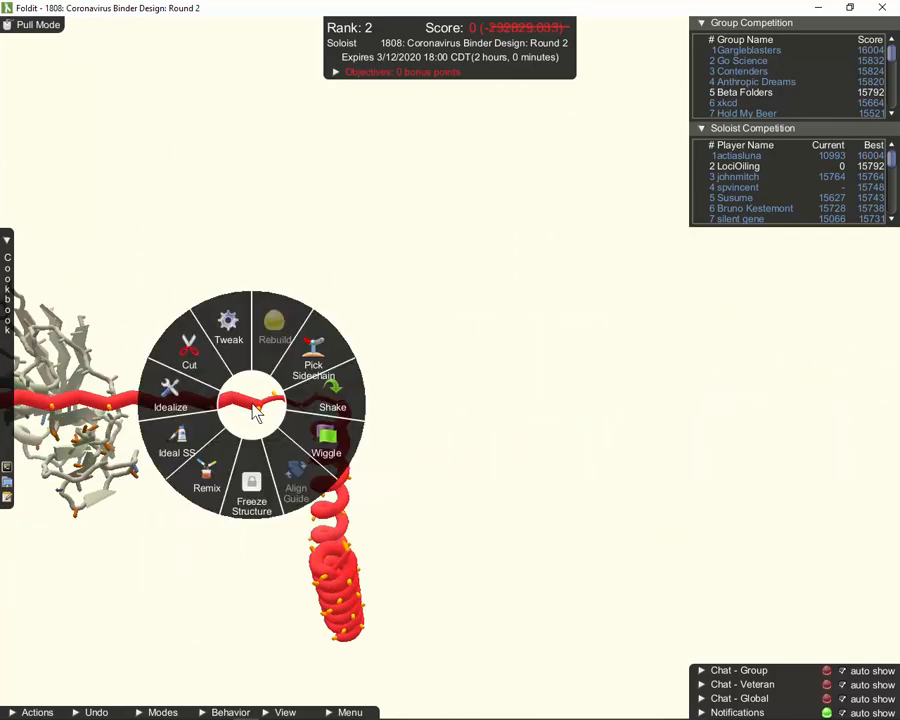
pyautogui.click(183, 439)
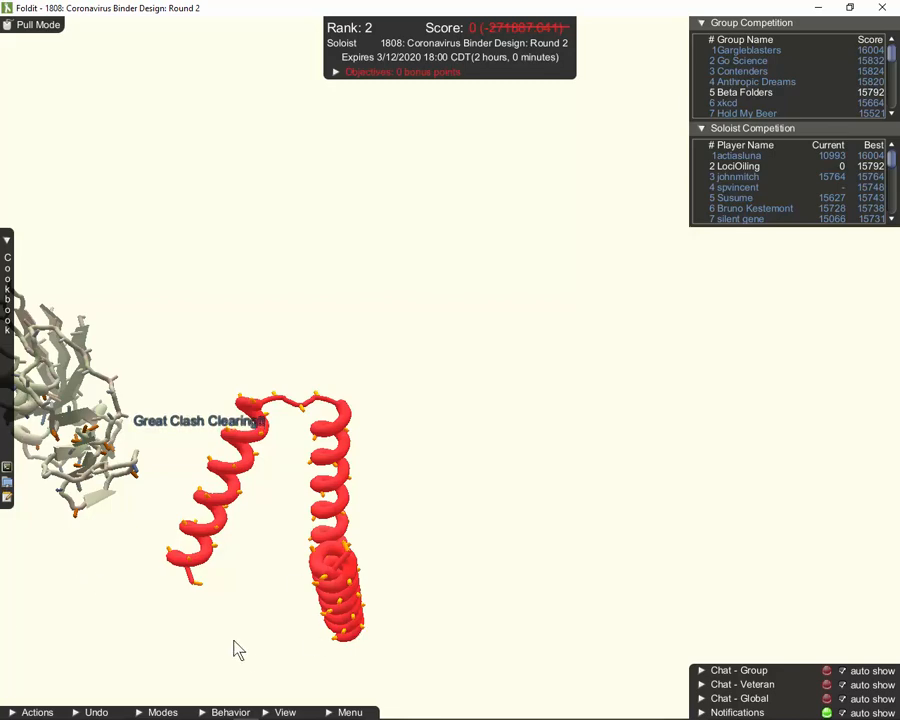
# Cut the chain at the middle loop joining the first two helices
pyautogui.moveTo(235, 649); pyautogui.dragTo(834, 365)
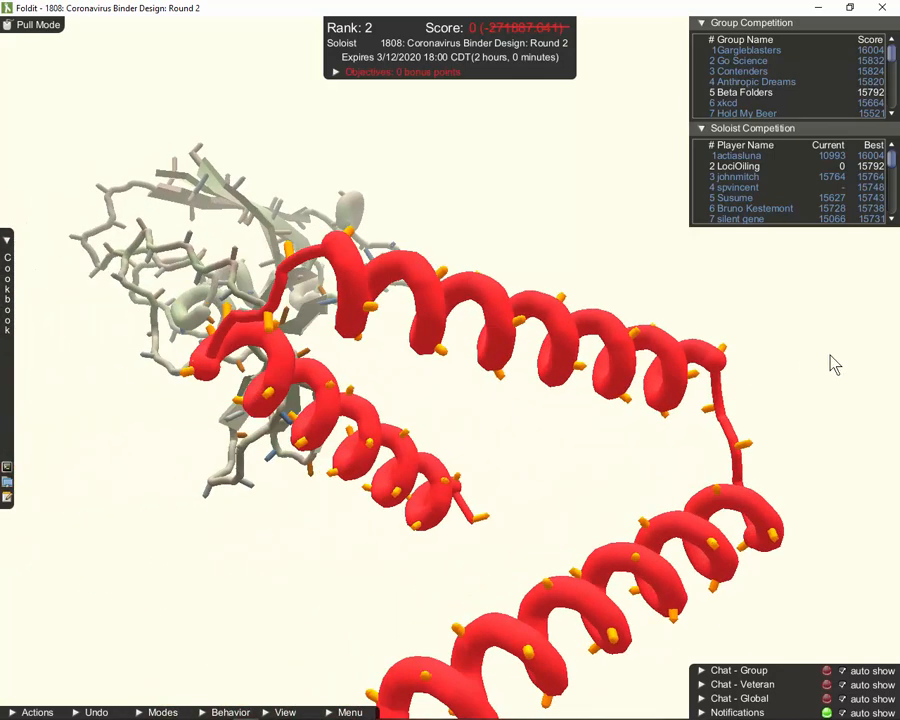
pyautogui.moveTo(527, 525); pyautogui.dragTo(451, 441)
pyautogui.moveTo(577, 462); pyautogui.dragTo(513, 513)
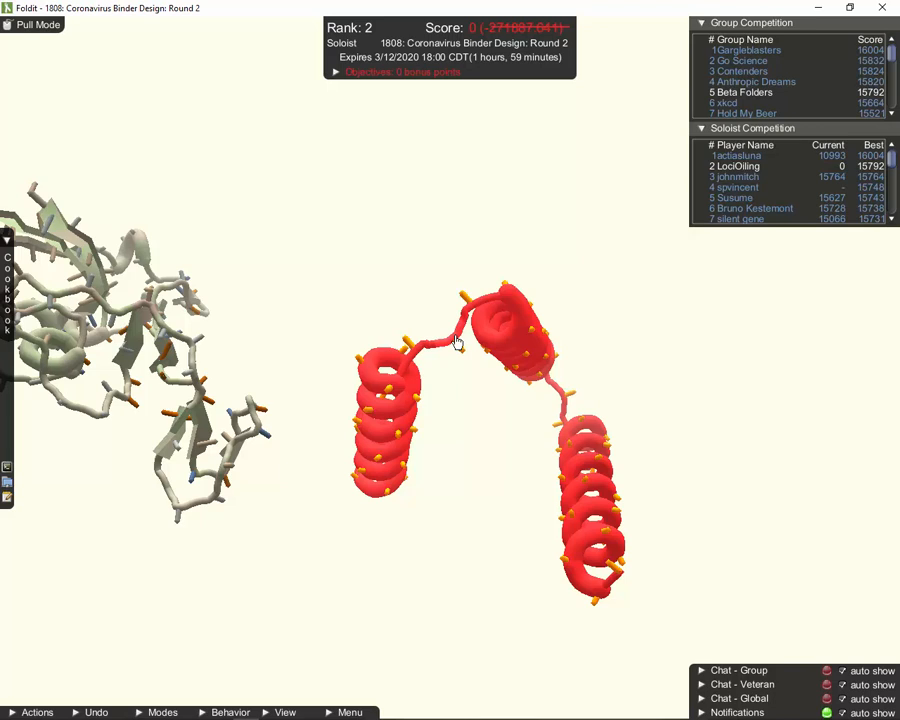
pyautogui.rightClick(456, 343)
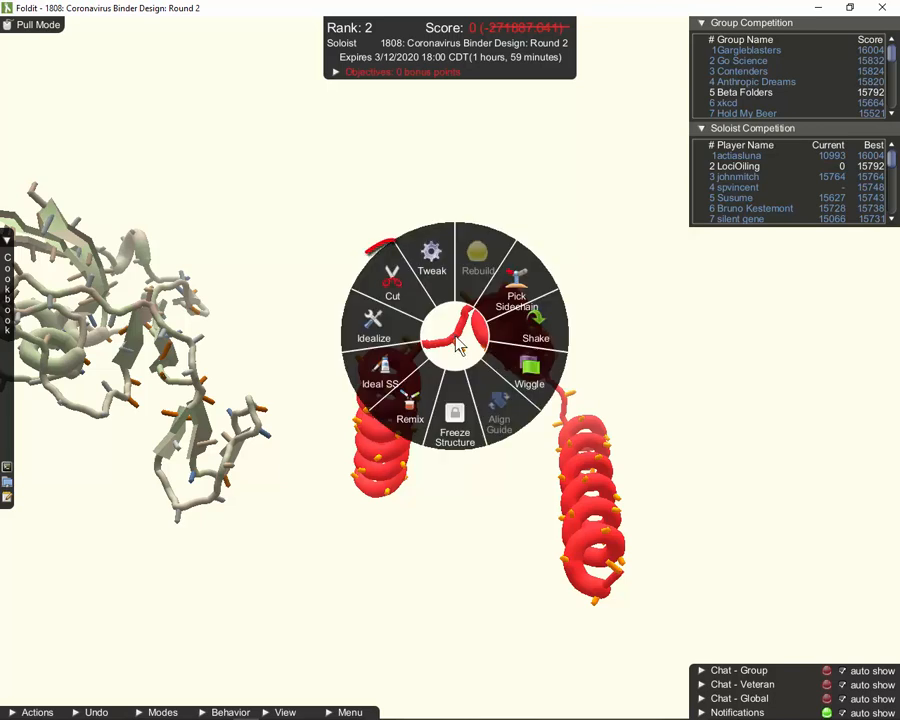
pyautogui.click(404, 302)
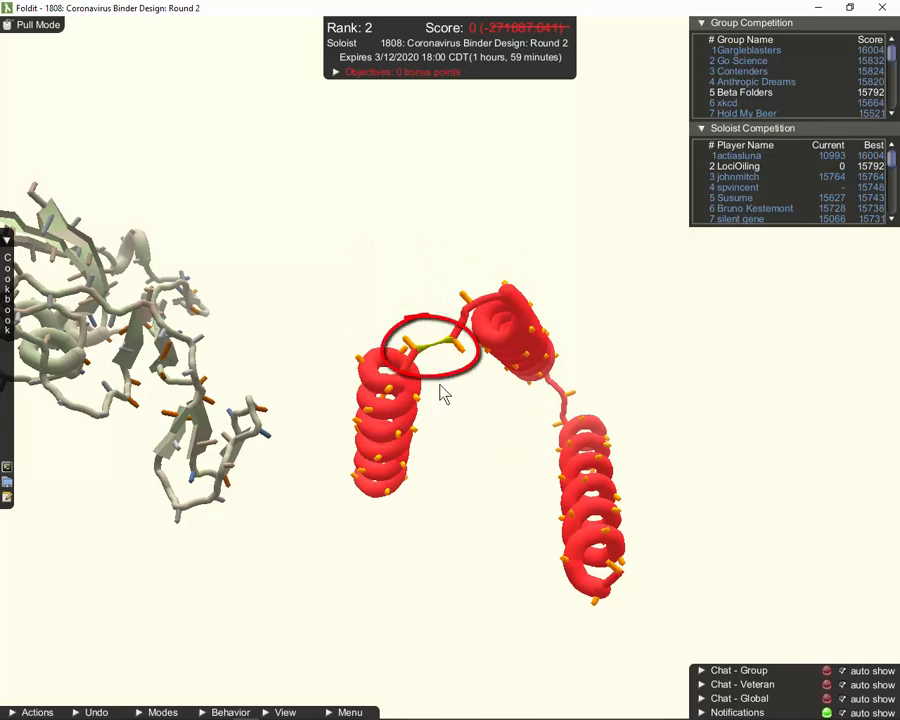
# Rotate the freed helix upright and swing its lower end beside its neighbour to form a hairpin
pyautogui.moveTo(456, 447); pyautogui.dragTo(424, 218)
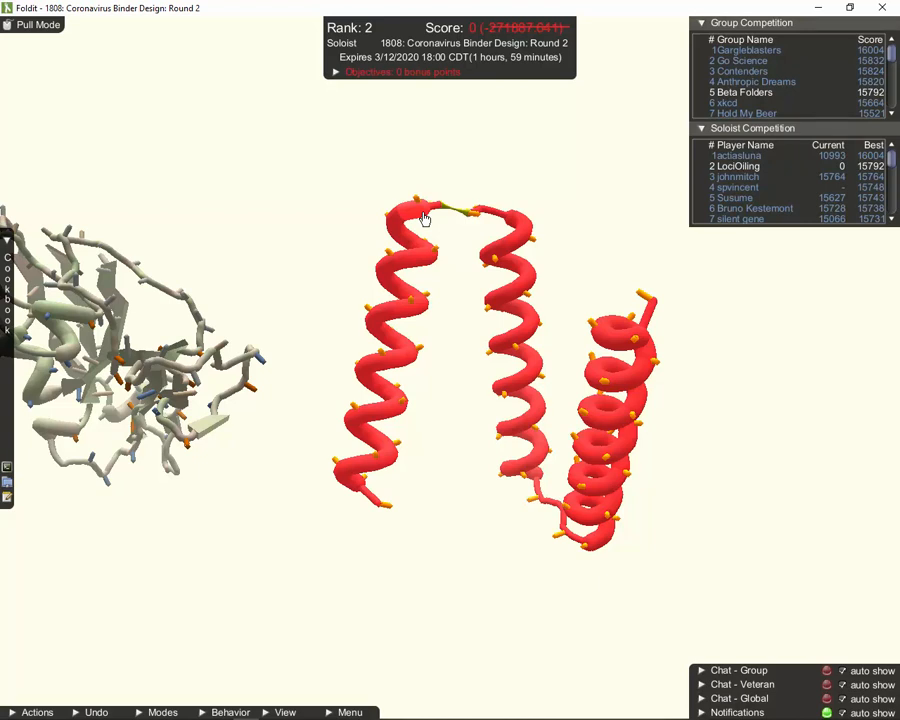
pyautogui.moveTo(424, 218)
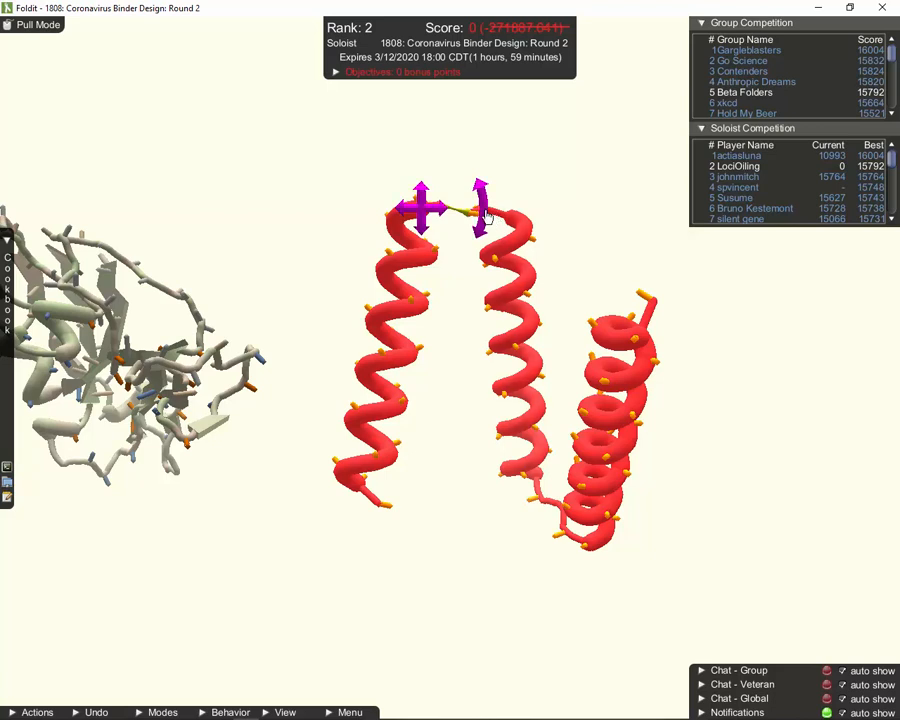
pyautogui.moveTo(485, 218); pyautogui.dragTo(489, 200)
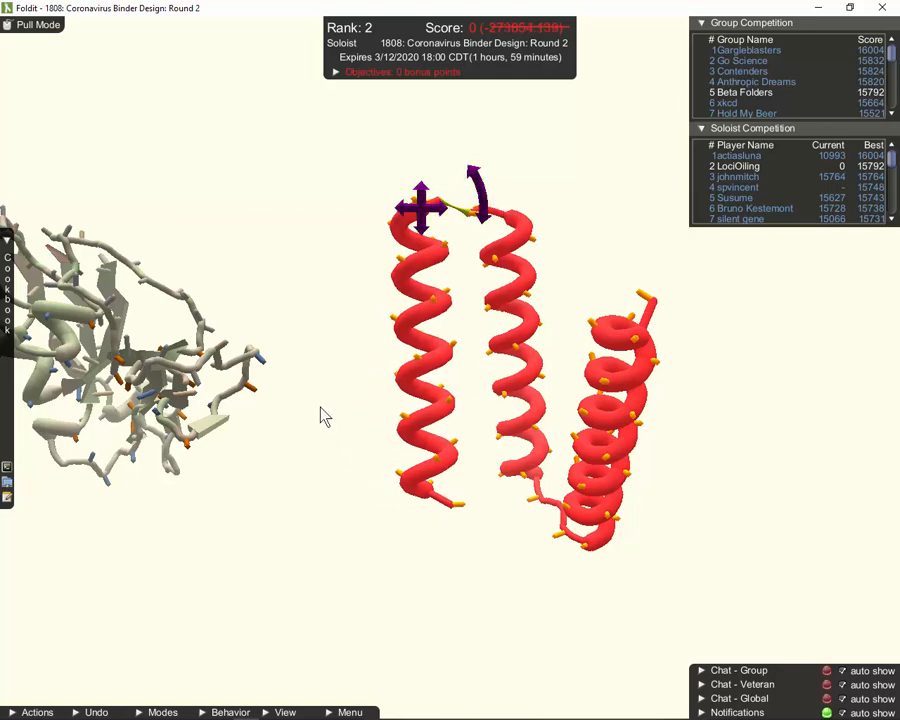
pyautogui.moveTo(139, 183); pyautogui.dragTo(380, 320)
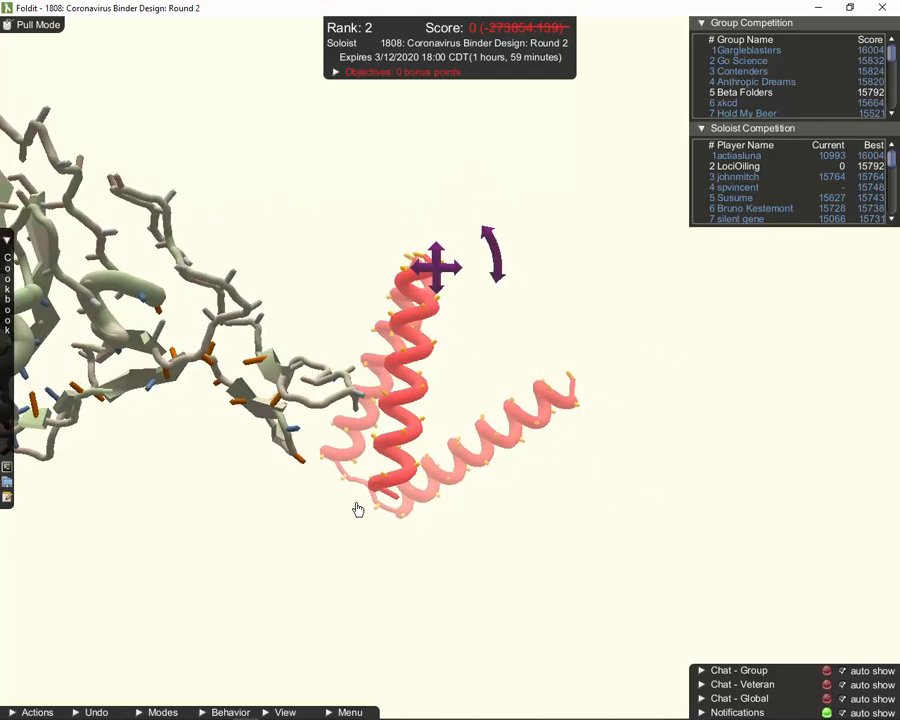
pyautogui.moveTo(357, 509); pyautogui.dragTo(393, 544)
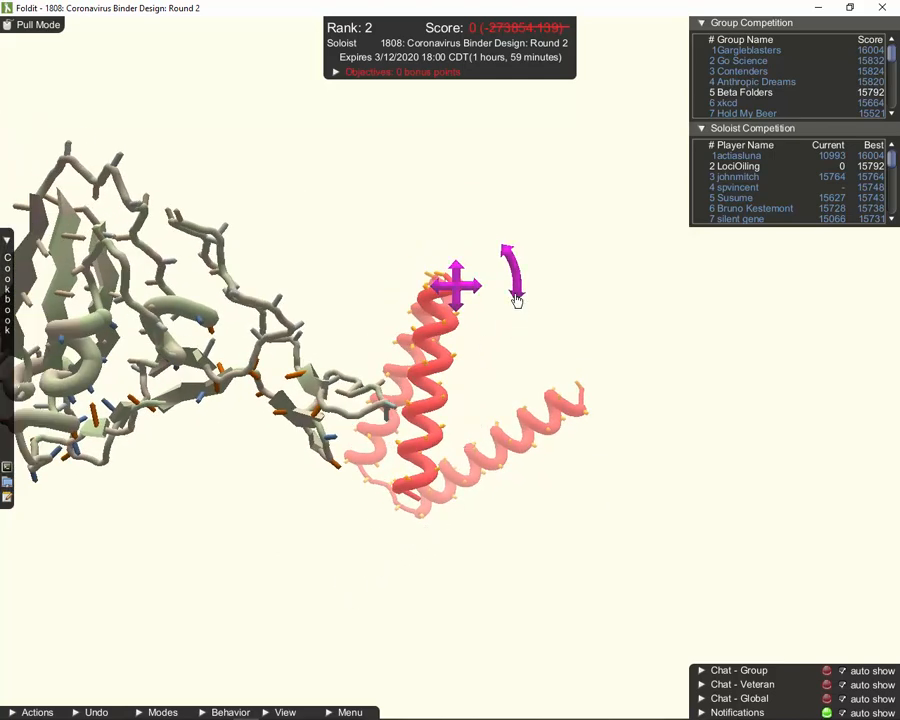
pyautogui.moveTo(516, 300); pyautogui.dragTo(507, 318)
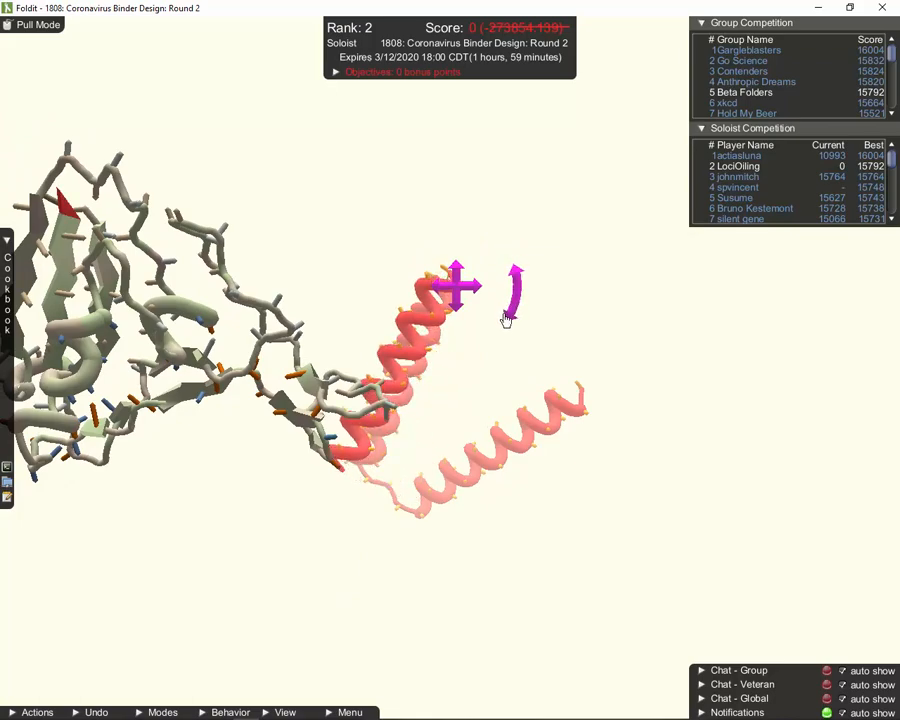
pyautogui.moveTo(587, 342); pyautogui.dragTo(641, 580)
pyautogui.moveTo(634, 428); pyautogui.dragTo(565, 632)
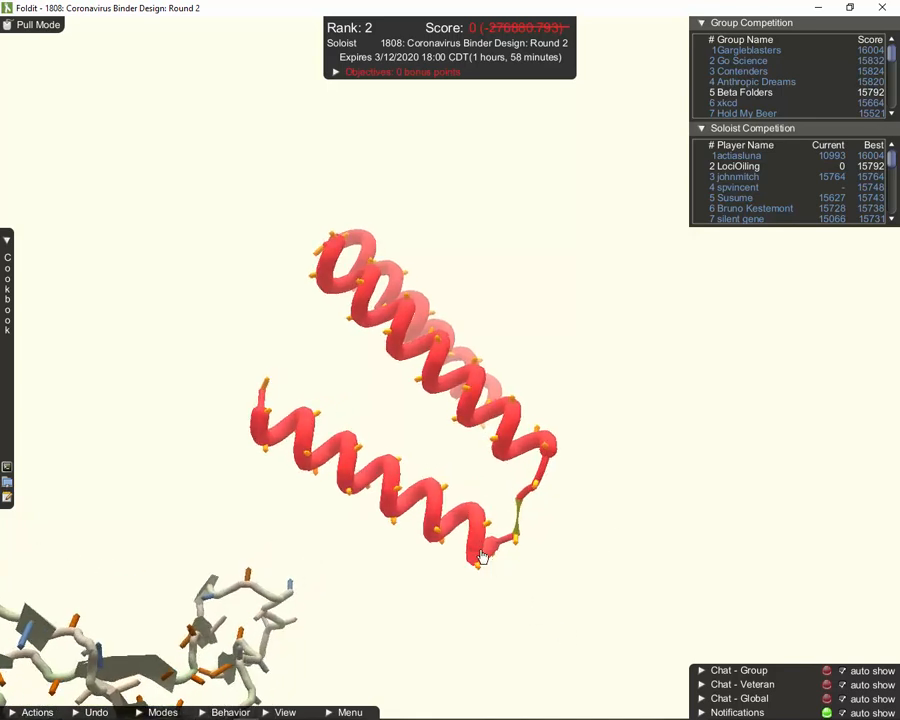
# Swing and shift the lower helix up and left, packing it tighter against its partner
pyautogui.moveTo(500, 552)
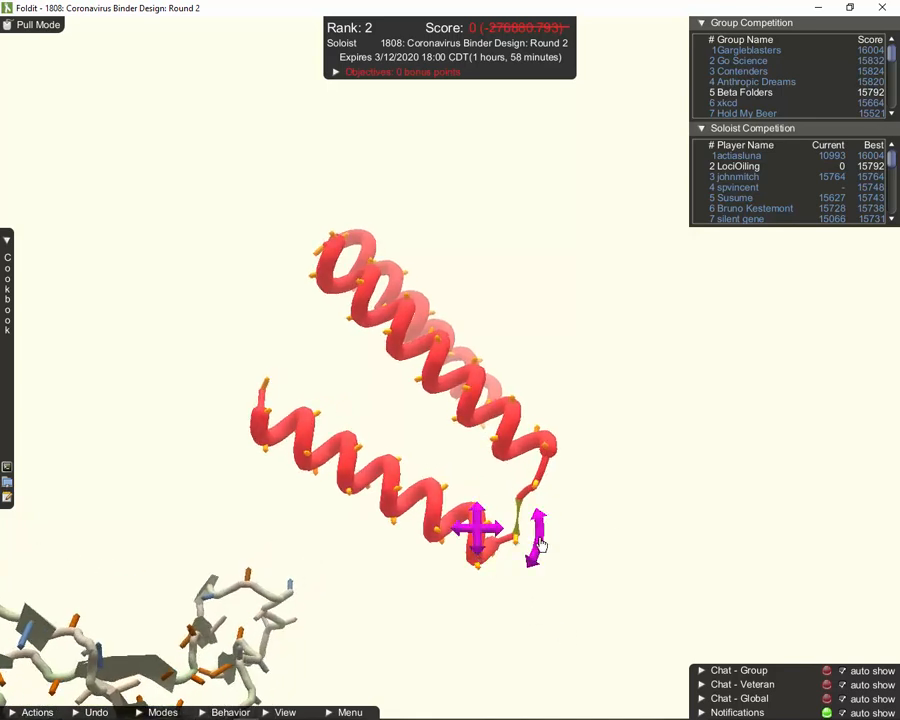
pyautogui.moveTo(540, 543); pyautogui.dragTo(536, 555)
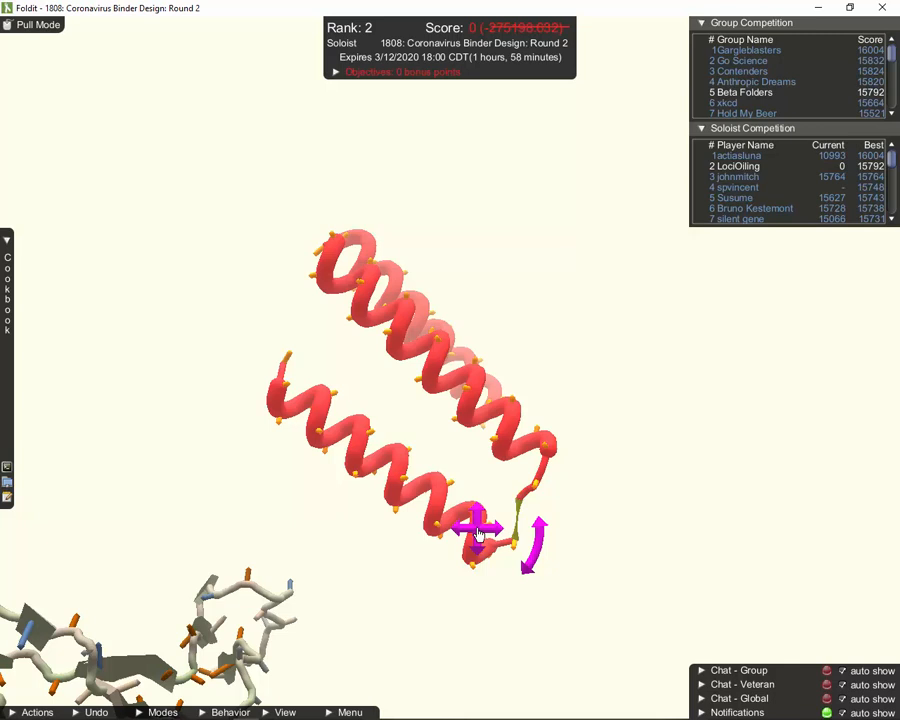
pyautogui.moveTo(478, 535); pyautogui.dragTo(471, 519)
pyautogui.moveTo(546, 545); pyautogui.dragTo(492, 382)
pyautogui.click(485, 412)
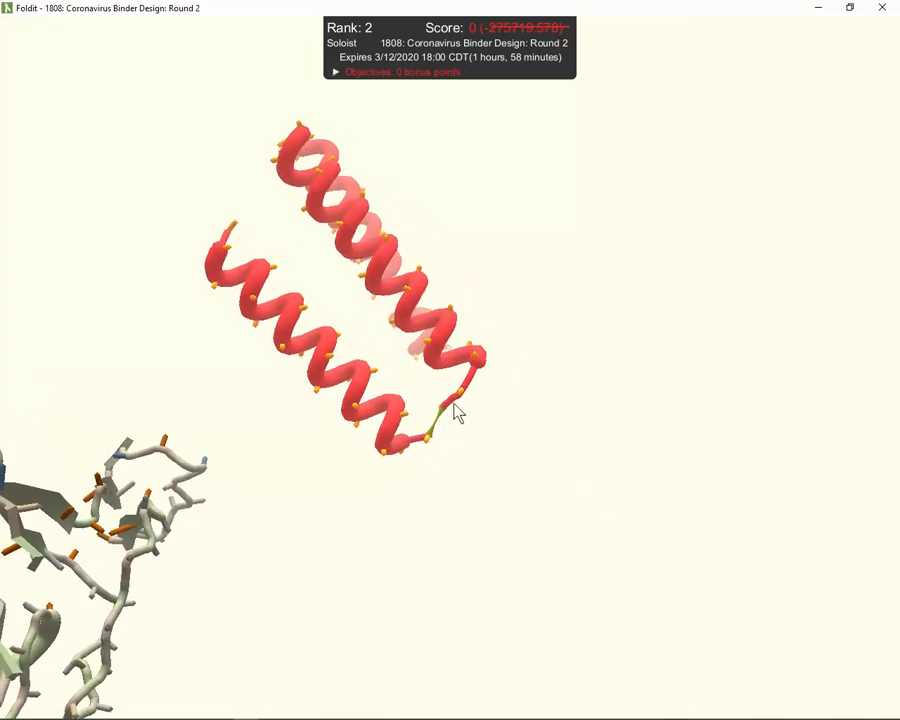
pyautogui.click(397, 424)
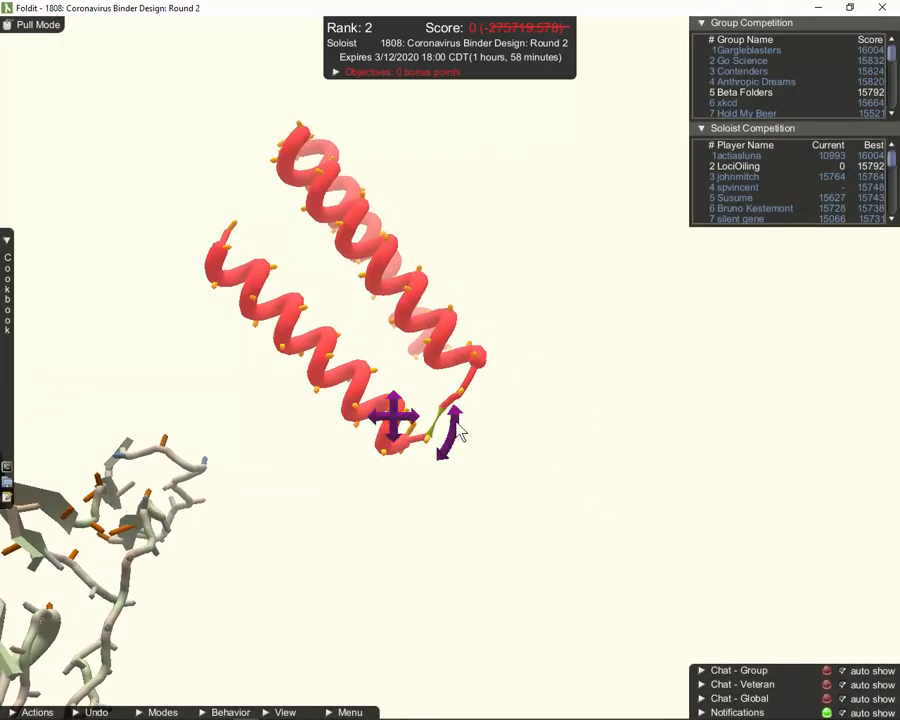
pyautogui.moveTo(455, 427); pyautogui.dragTo(453, 430)
pyautogui.moveTo(394, 423); pyautogui.dragTo(395, 414)
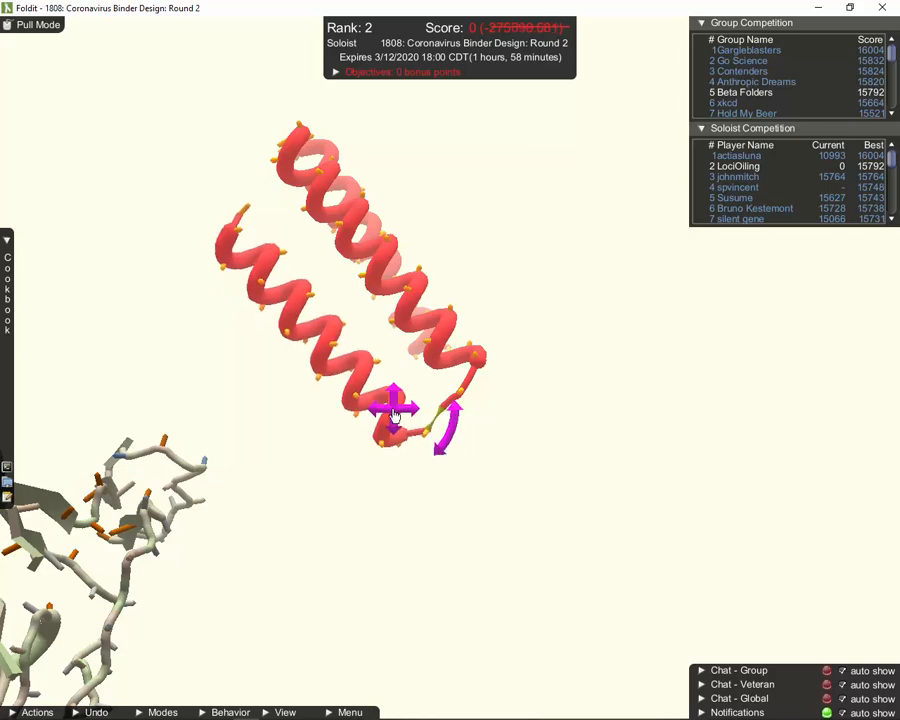
pyautogui.moveTo(576, 470); pyautogui.dragTo(466, 436)
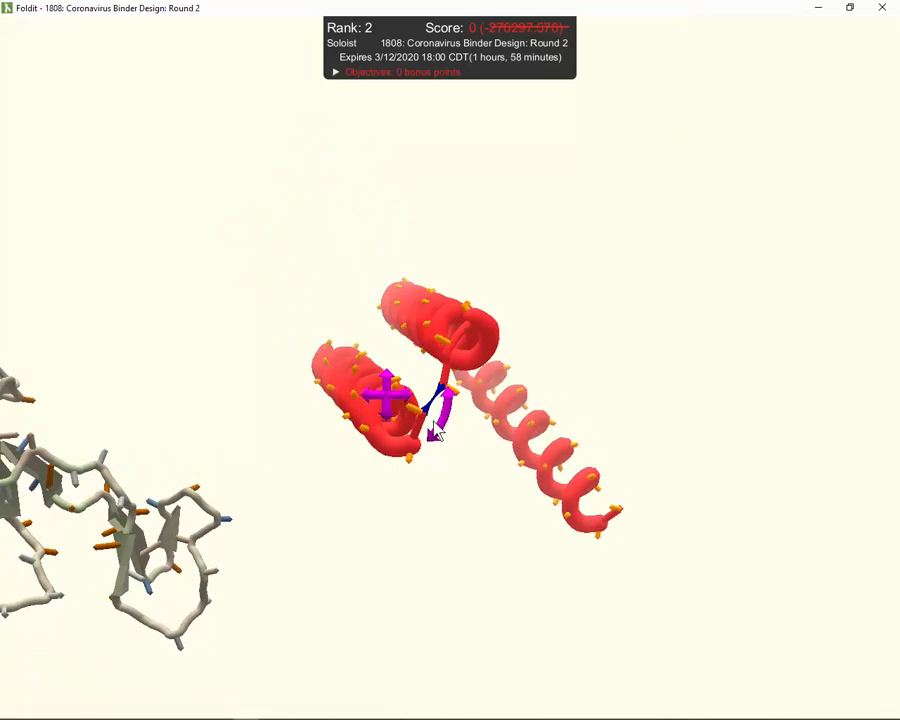
# Release the helix, look down the bundle, and try rejoining the chain at the cutpoint
pyautogui.click(437, 432)
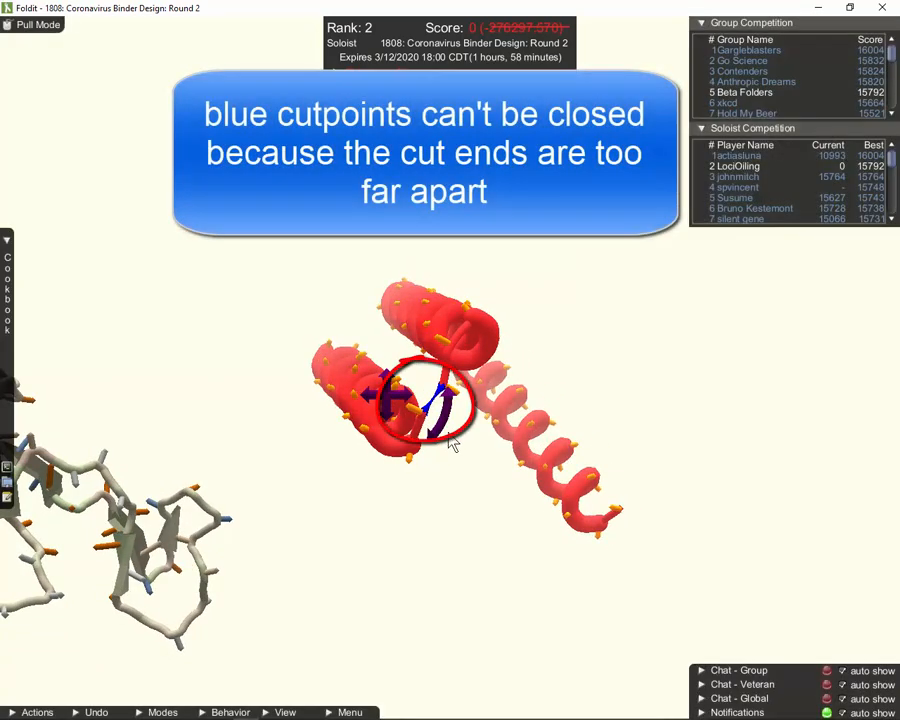
pyautogui.click(479, 474)
pyautogui.scroll(1, 452, 457)
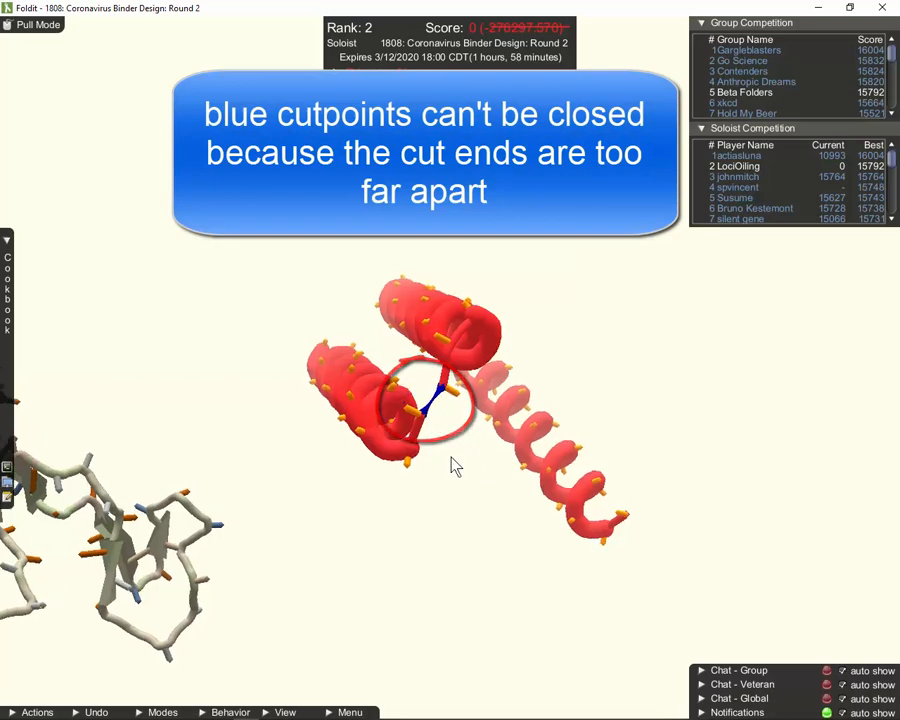
pyautogui.moveTo(452, 465); pyautogui.dragTo(444, 570)
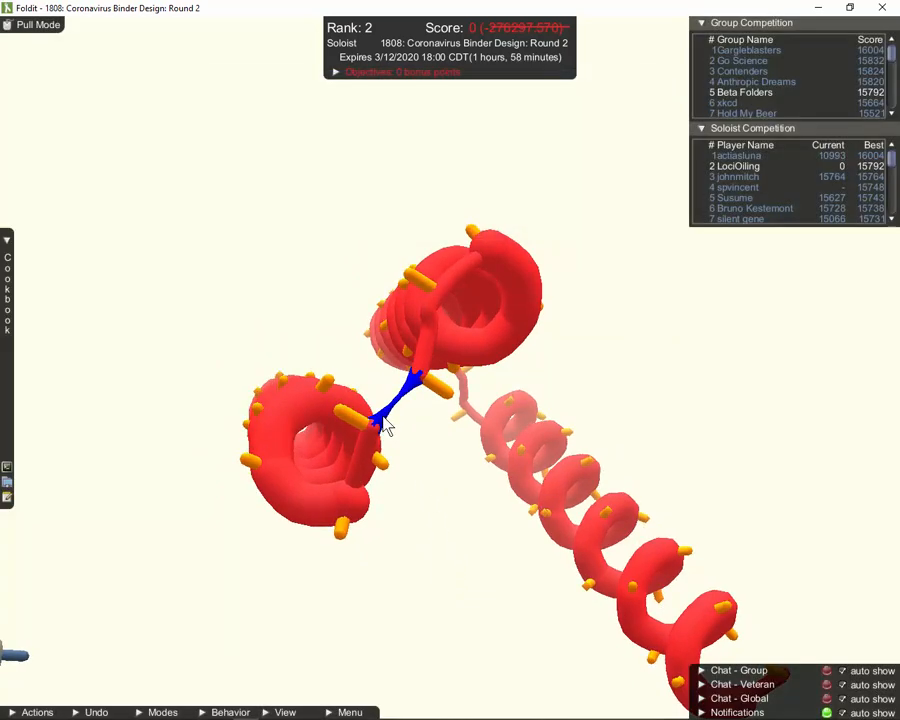
pyautogui.click(386, 427)
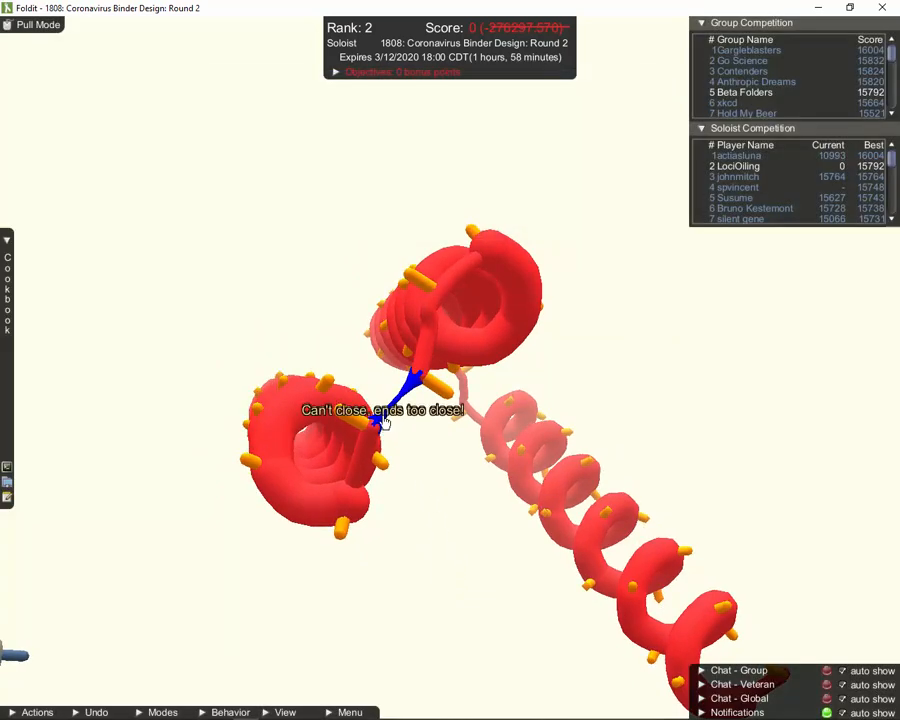
pyautogui.moveTo(437, 506); pyautogui.dragTo(427, 506)
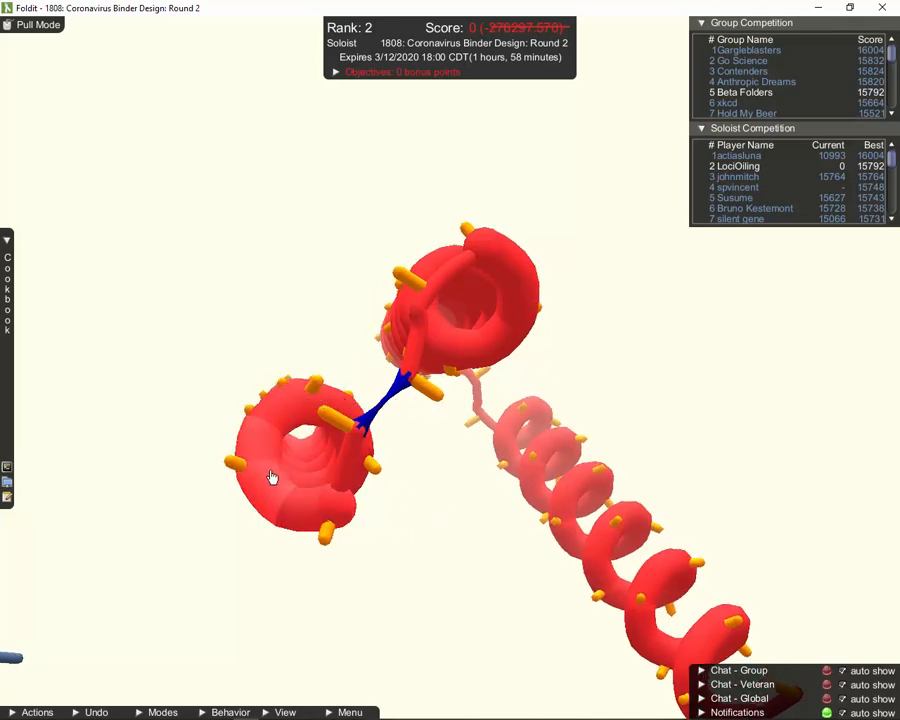
# Nudge the lower-left helix up, right and down until the cut loop ends line up
pyautogui.moveTo(272, 477)
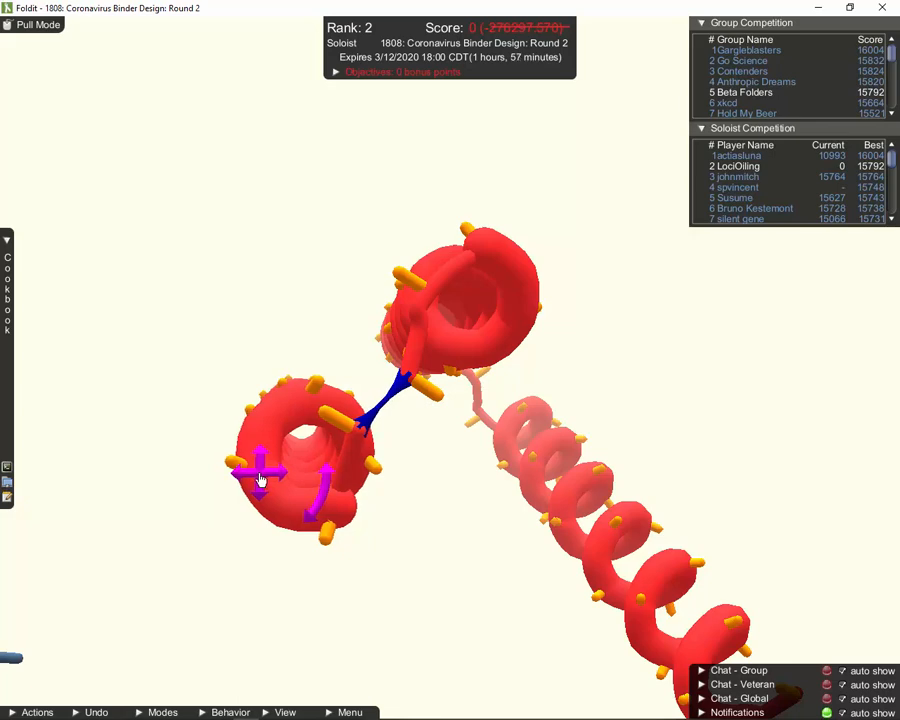
pyautogui.moveTo(259, 480); pyautogui.dragTo(270, 477)
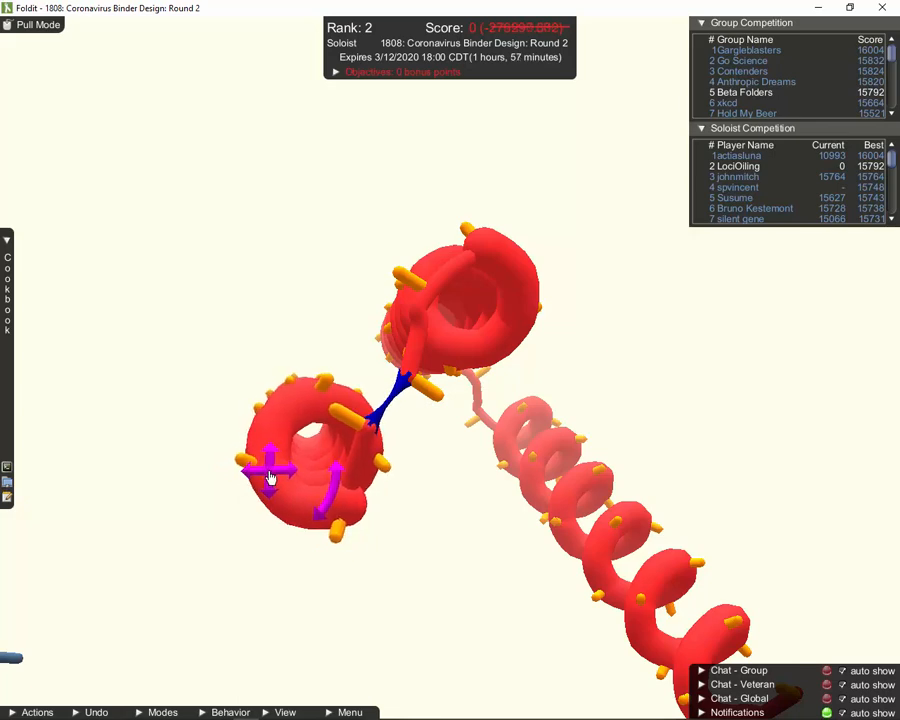
pyautogui.moveTo(279, 305); pyautogui.dragTo(438, 404)
pyautogui.moveTo(360, 455)
pyautogui.mouseDown()
pyautogui.moveTo(366, 441)
pyautogui.moveTo(358, 447)
pyautogui.mouseUp()
pyautogui.moveTo(514, 464); pyautogui.dragTo(402, 390)
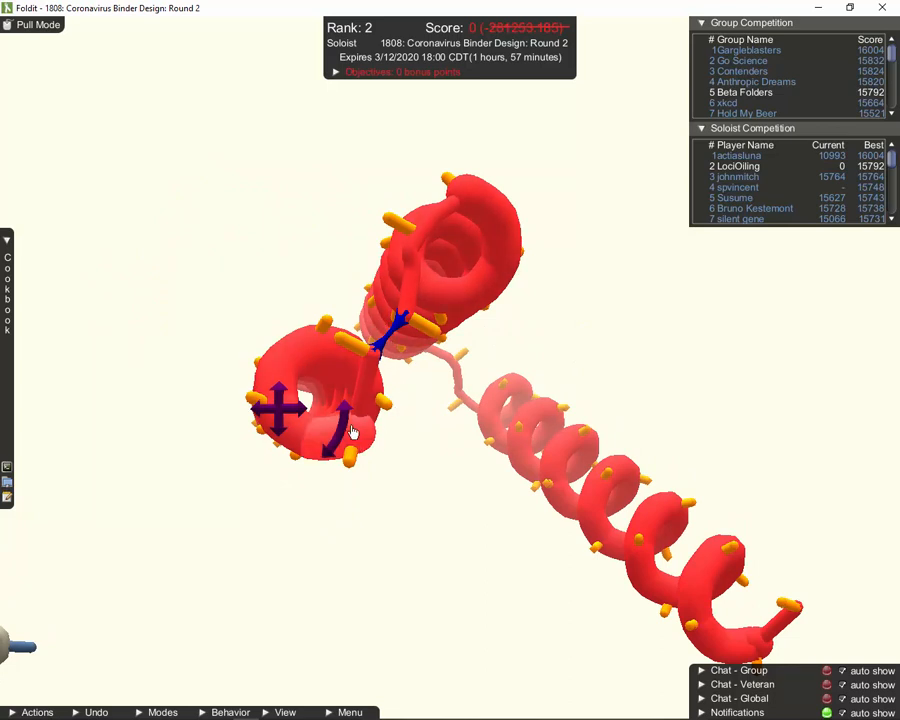
pyautogui.moveTo(342, 424); pyautogui.dragTo(345, 418)
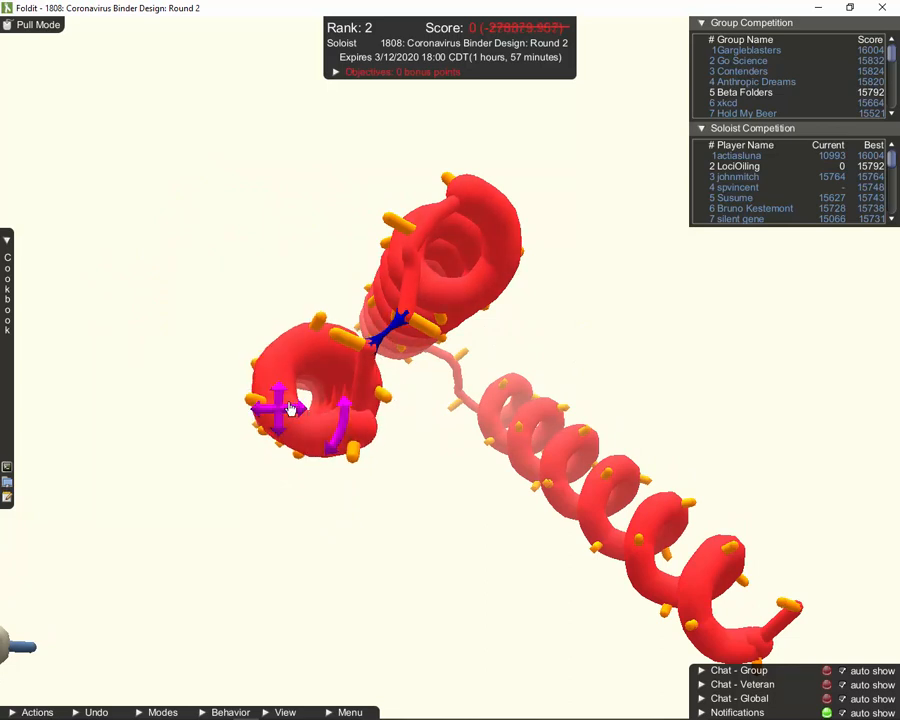
pyautogui.moveTo(279, 413); pyautogui.dragTo(286, 430)
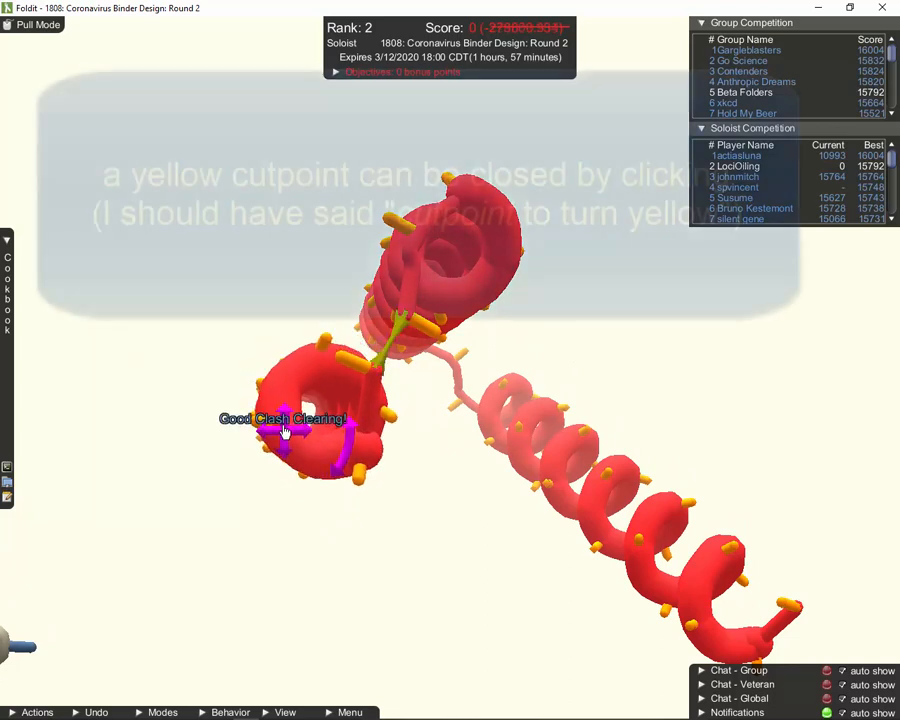
pyautogui.moveTo(211, 300)
pyautogui.mouseDown()
pyautogui.moveTo(172, 310)
pyautogui.moveTo(210, 310)
pyautogui.moveTo(212, 300)
pyautogui.moveTo(192, 303)
pyautogui.moveTo(198, 314)
pyautogui.mouseUp()
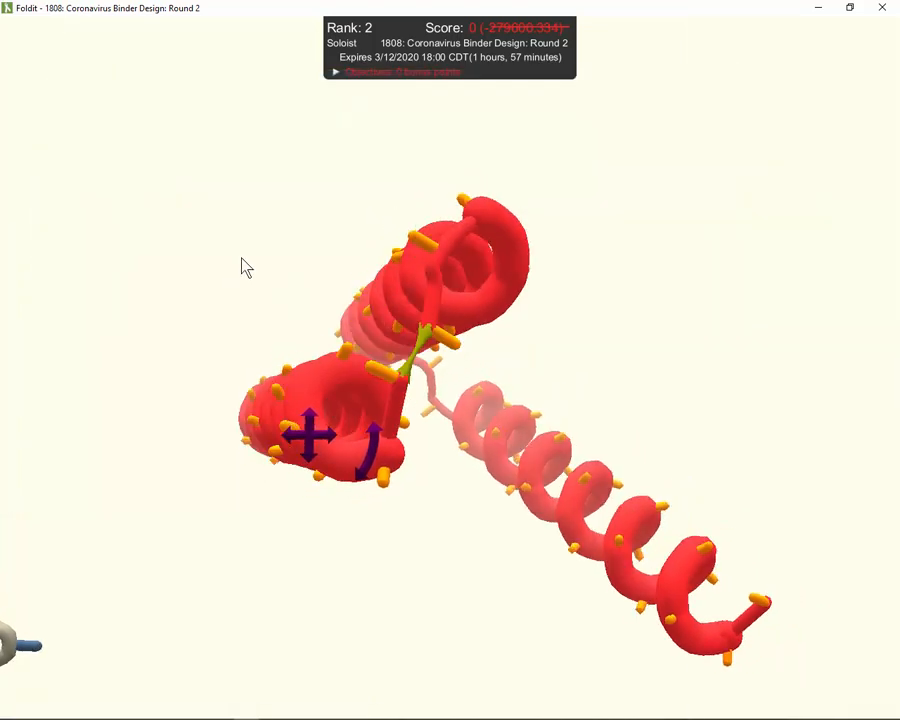
pyautogui.moveTo(244, 266); pyautogui.dragTo(614, 388)
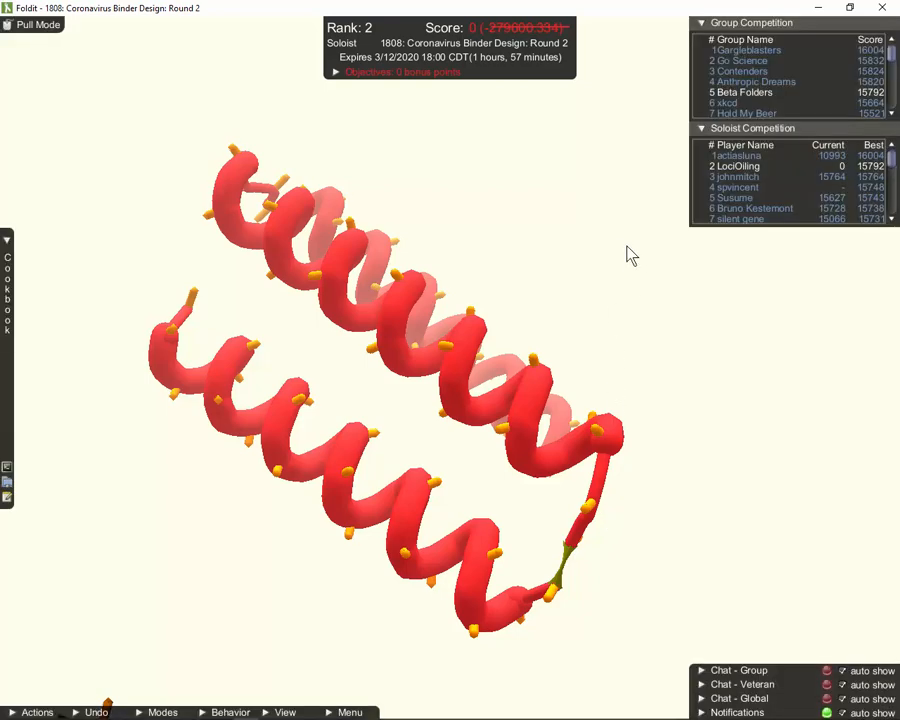
pyautogui.moveTo(627, 245); pyautogui.dragTo(618, 263)
pyautogui.moveTo(597, 219); pyautogui.dragTo(652, 307)
pyautogui.moveTo(564, 290); pyautogui.dragTo(388, 310)
# Cut the long helix into two pieces using the tool ring's Cut option
pyautogui.rightClick(388, 351)
pyautogui.click(389, 352)
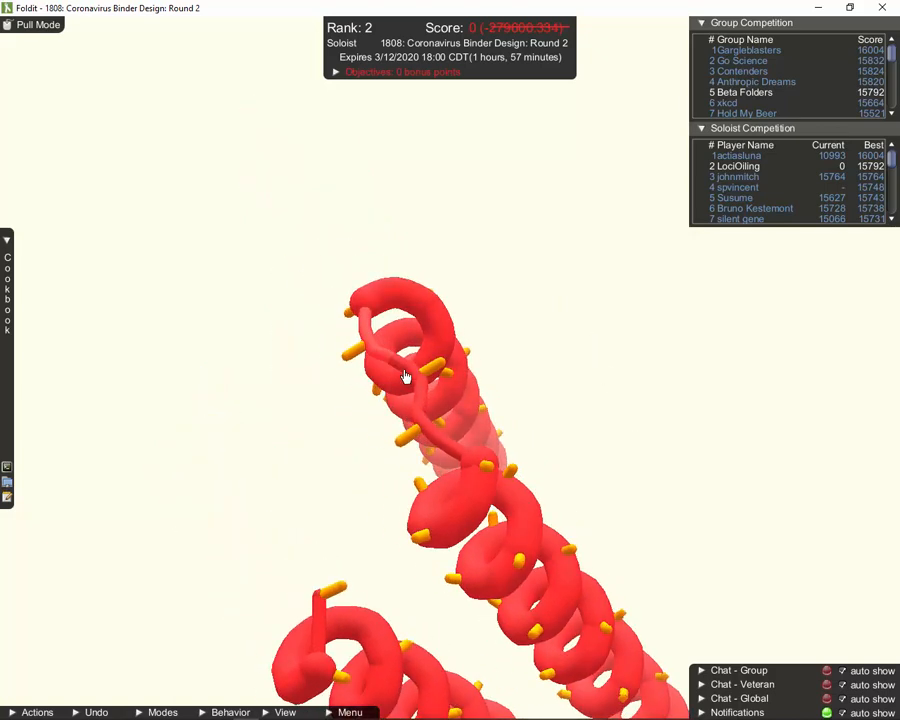
pyautogui.rightClick(406, 371)
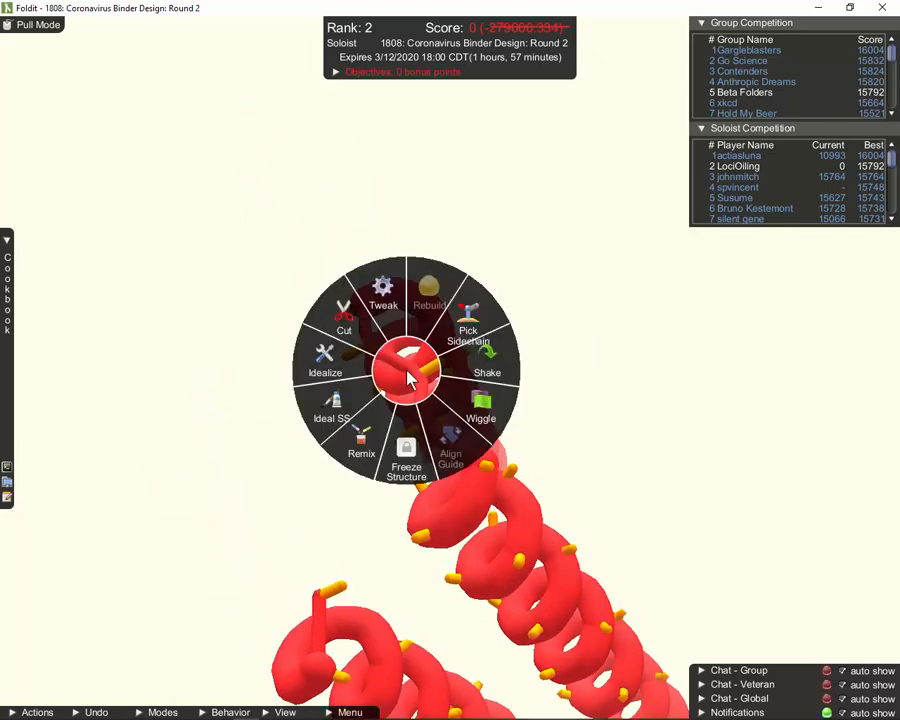
pyautogui.click(344, 318)
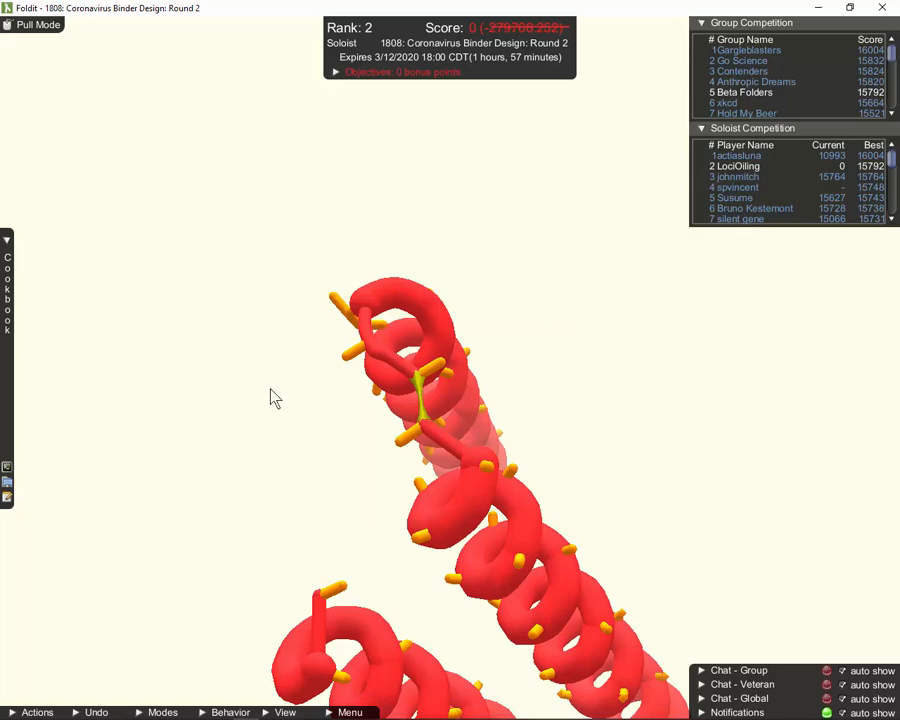
pyautogui.moveTo(275, 398); pyautogui.dragTo(342, 318)
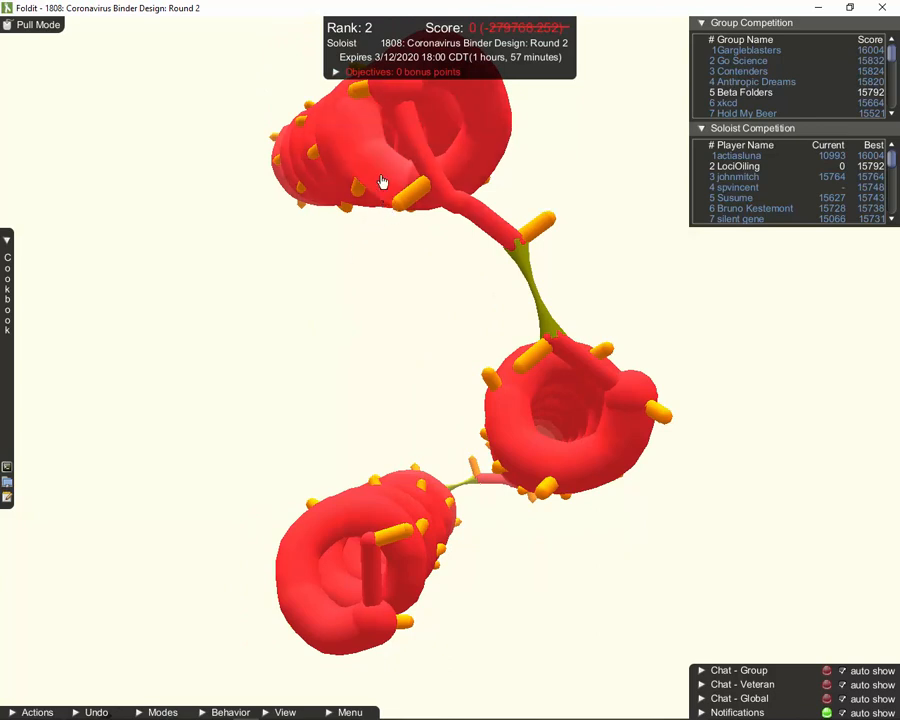
# Pull the freed top helix down and right, rotating it alongside the other two
pyautogui.moveTo(381, 180); pyautogui.dragTo(312, 315)
pyautogui.moveTo(375, 324); pyautogui.dragTo(378, 288)
pyautogui.moveTo(295, 317); pyautogui.dragTo(315, 340)
pyautogui.moveTo(465, 225); pyautogui.dragTo(635, 360)
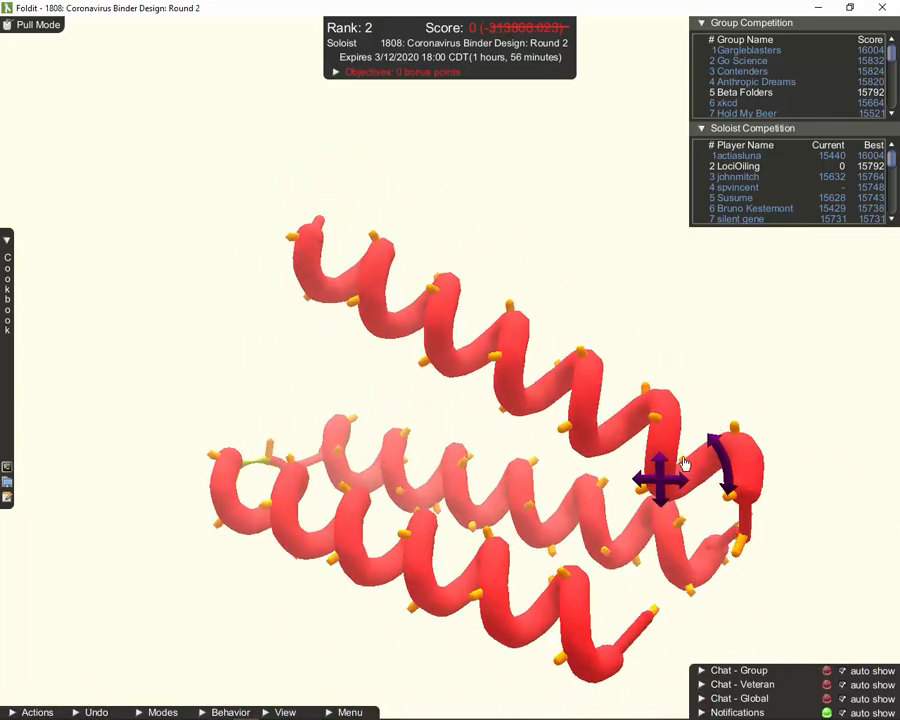
pyautogui.moveTo(726, 460); pyautogui.dragTo(716, 444)
pyautogui.moveTo(661, 479); pyautogui.dragTo(652, 496)
pyautogui.moveTo(198, 538); pyautogui.dragTo(242, 564)
pyautogui.scroll(-5, 242, 564)
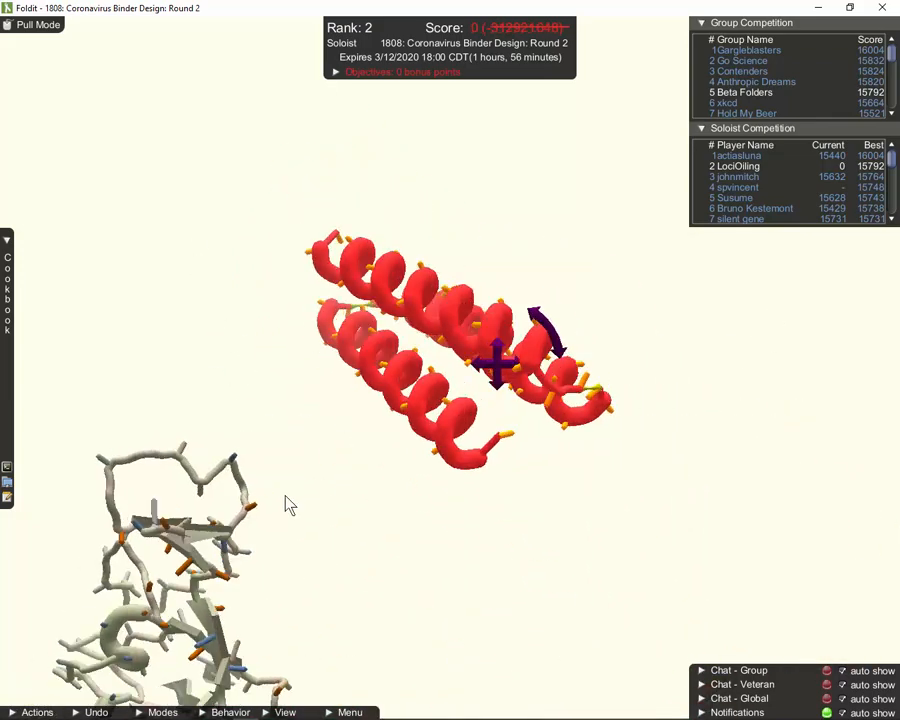
pyautogui.moveTo(285, 497); pyautogui.dragTo(550, 482)
# Fine-tune the freed helix's angle and position so it packs into the bundle
pyautogui.moveTo(459, 464); pyautogui.dragTo(456, 478)
pyautogui.moveTo(516, 532); pyautogui.dragTo(432, 506)
pyautogui.moveTo(432, 261); pyautogui.dragTo(435, 250)
pyautogui.moveTo(470, 250); pyautogui.dragTo(426, 261)
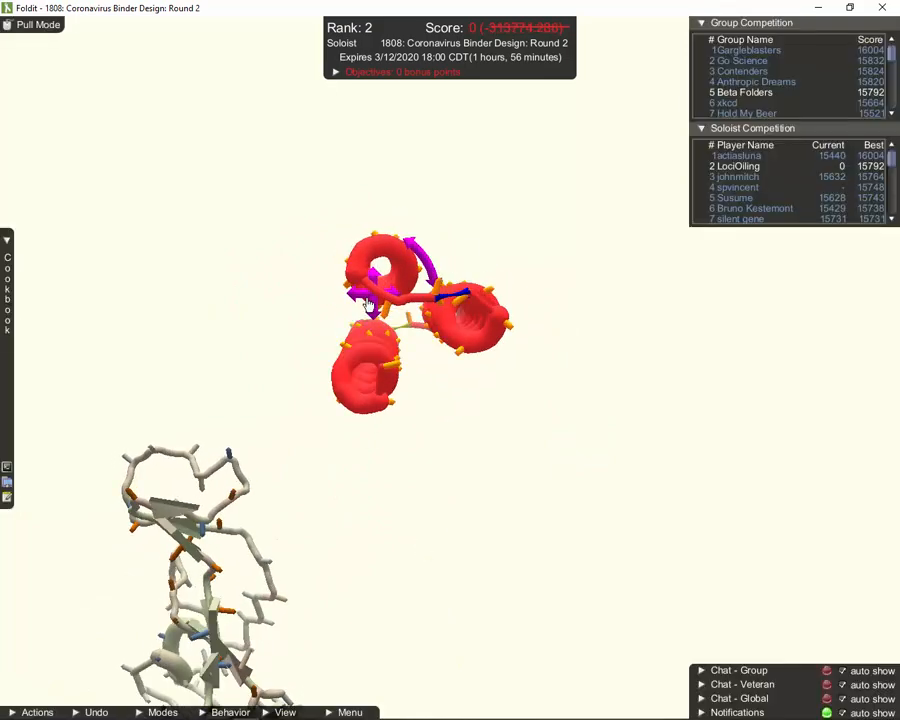
pyautogui.moveTo(490, 265); pyautogui.dragTo(580, 390)
pyautogui.moveTo(494, 573); pyautogui.dragTo(494, 582)
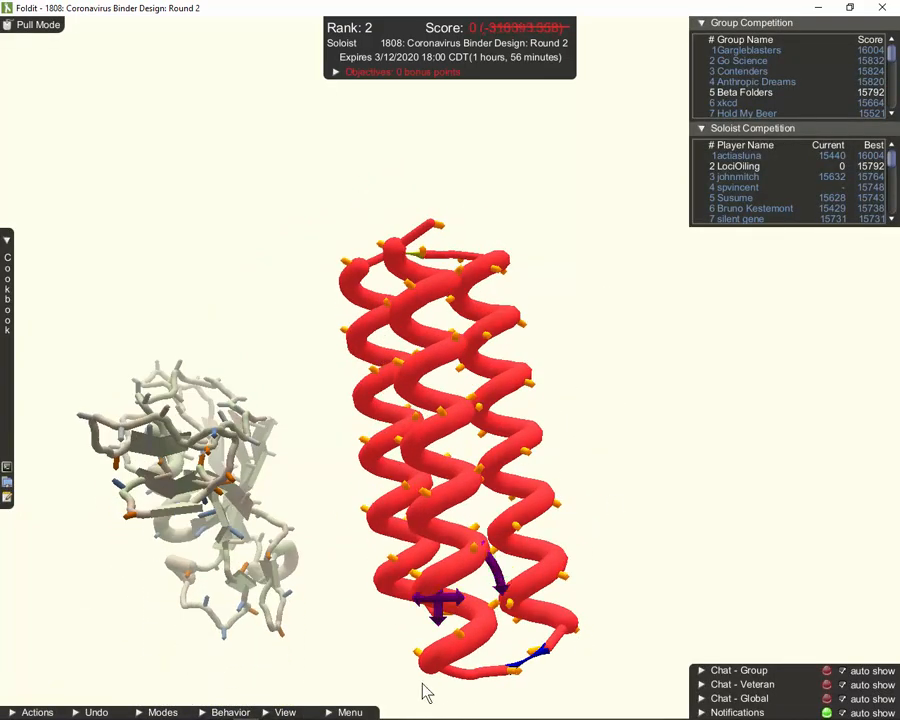
pyautogui.moveTo(438, 606); pyautogui.dragTo(428, 584)
pyautogui.moveTo(505, 672); pyautogui.dragTo(518, 605)
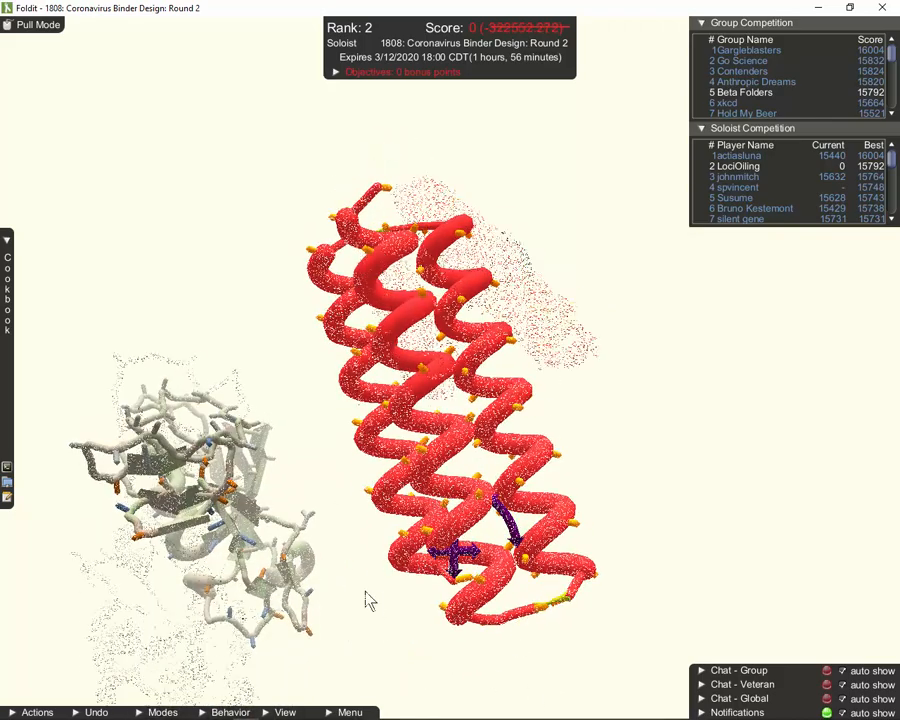
pyautogui.moveTo(369, 600); pyautogui.dragTo(305, 369)
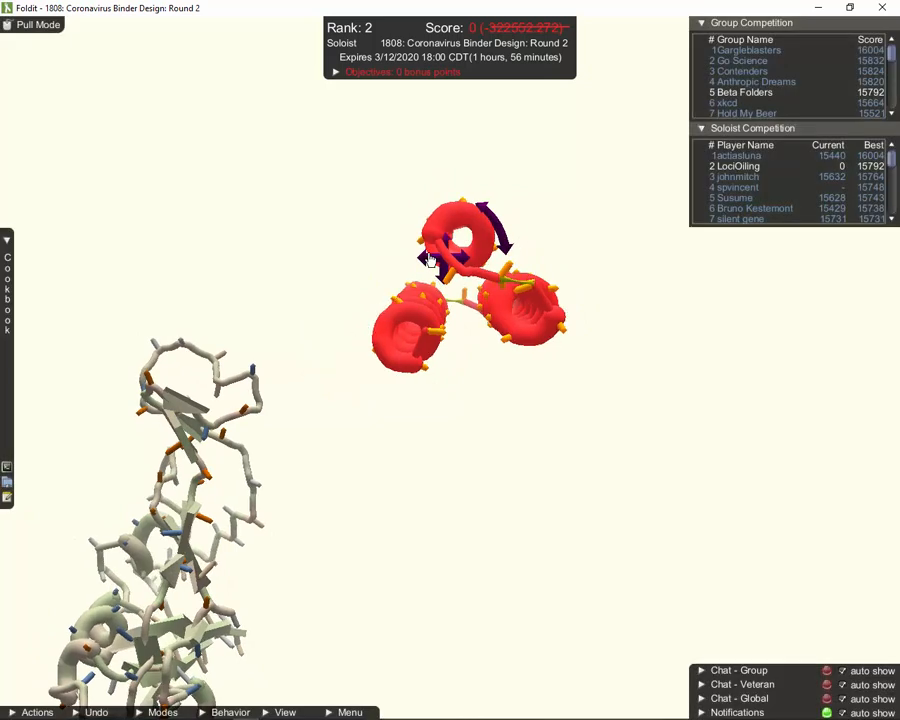
# Nudge the upper helix left and down, reaching a compact bundle scoring -310678.155
pyautogui.rightClick(427, 255)
pyautogui.click(427, 259)
pyautogui.moveTo(427, 264); pyautogui.dragTo(424, 268)
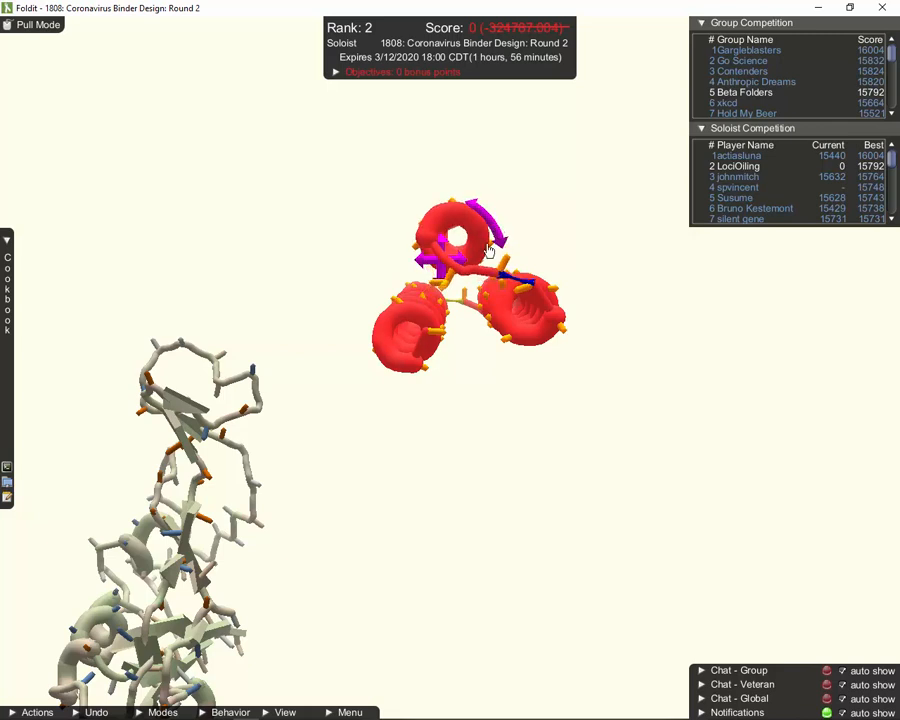
pyautogui.moveTo(386, 240); pyautogui.dragTo(435, 504)
pyautogui.moveTo(301, 225); pyautogui.dragTo(361, 441)
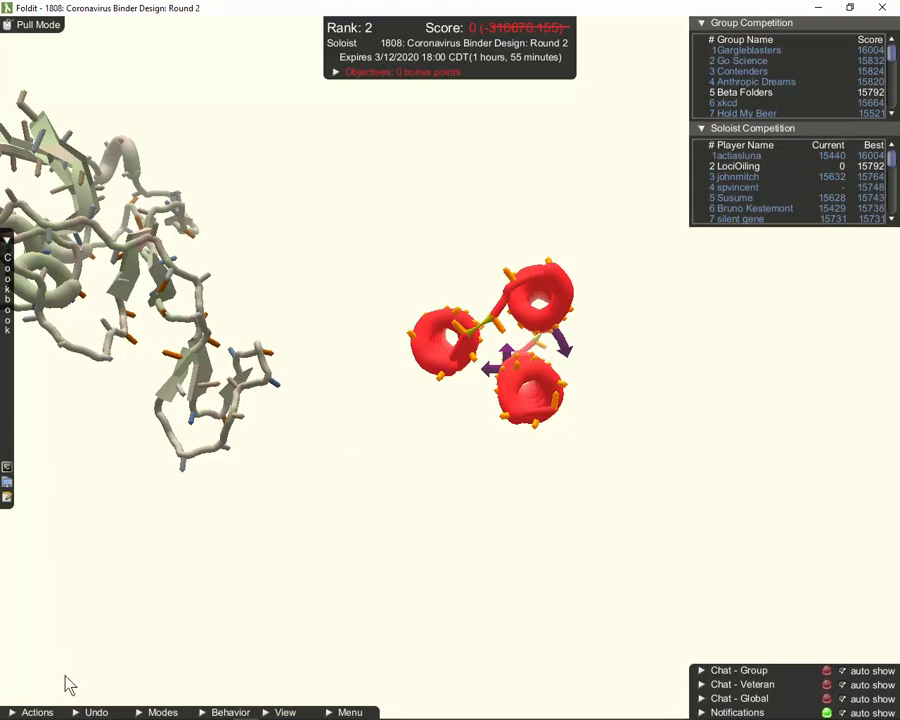
# Run Mutate from the Actions panel to redesign the bundle's sidechains, raising the score to 5528
pyautogui.click(16, 713)
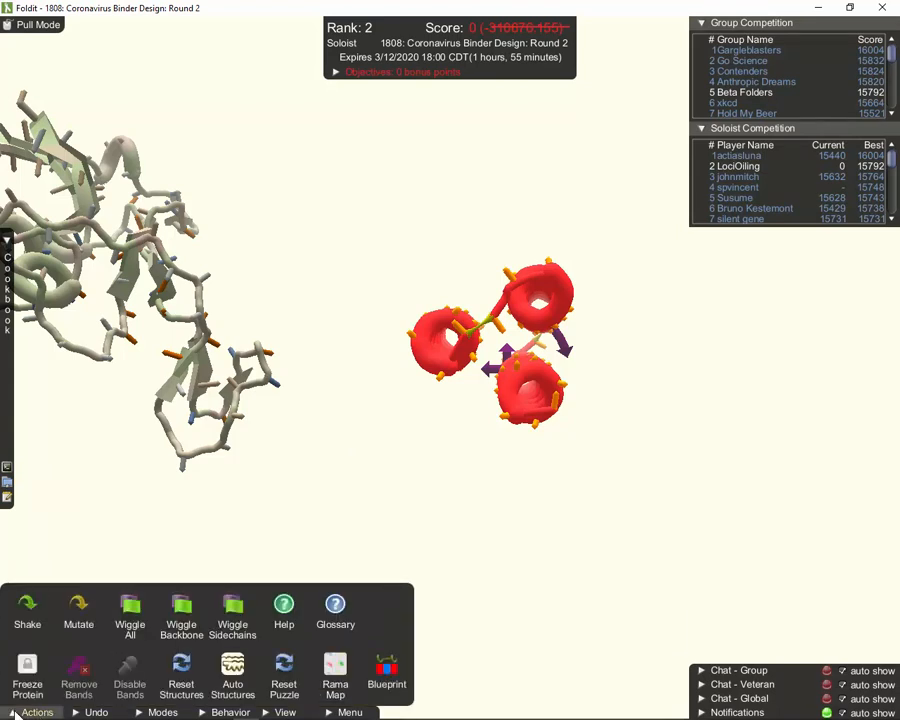
pyautogui.click(79, 610)
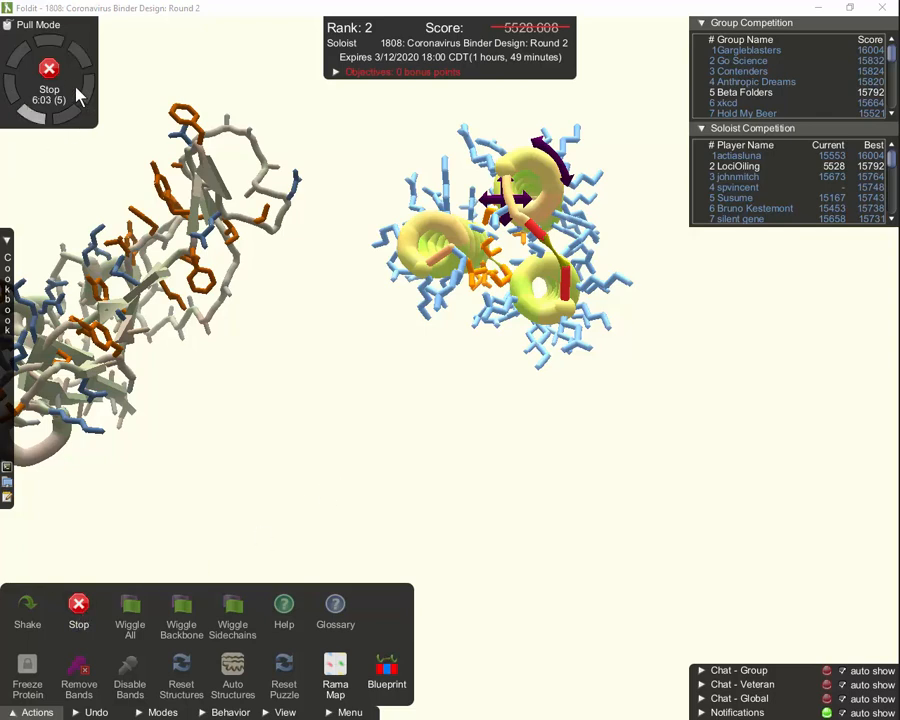
# Stop Mutate and save the design as 'three-helix bundle with mutate', closing the confirmation
pyautogui.click(78, 618)
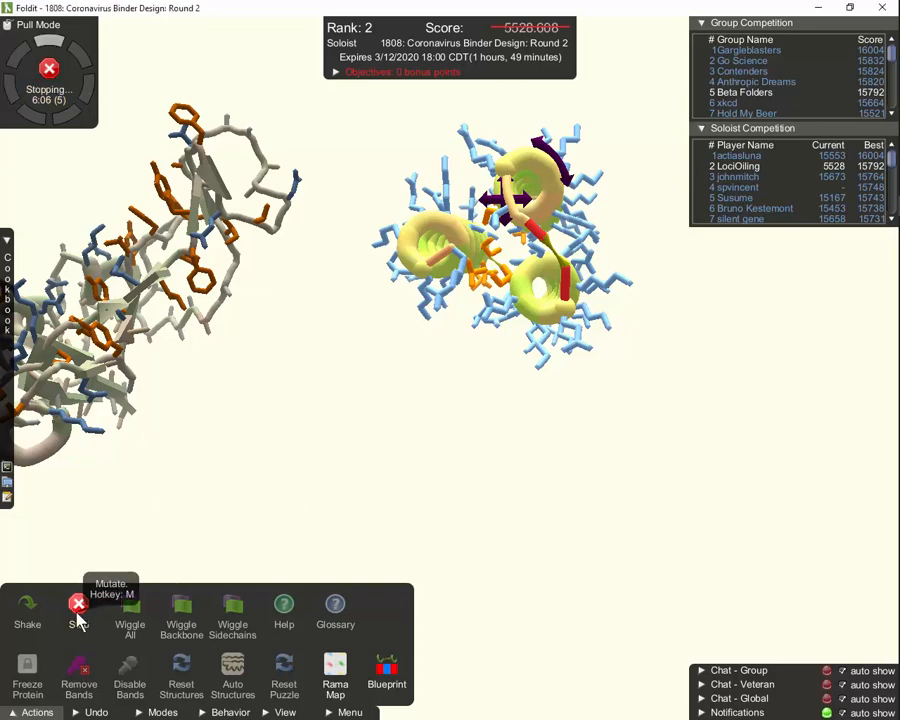
pyautogui.click(346, 712)
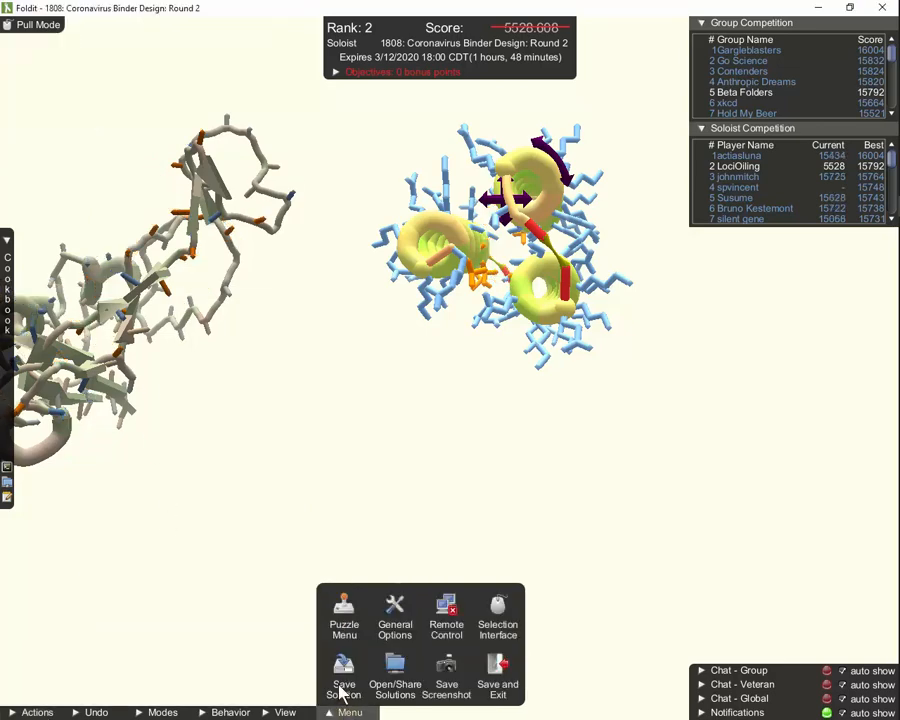
pyautogui.click(340, 670)
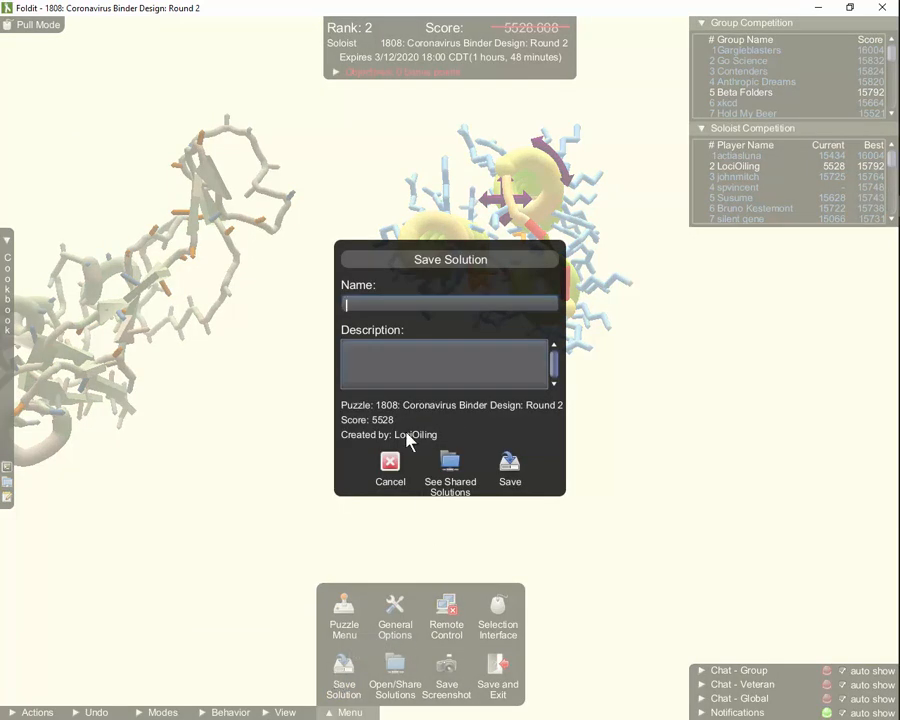
pyautogui.write('three-helix bu')
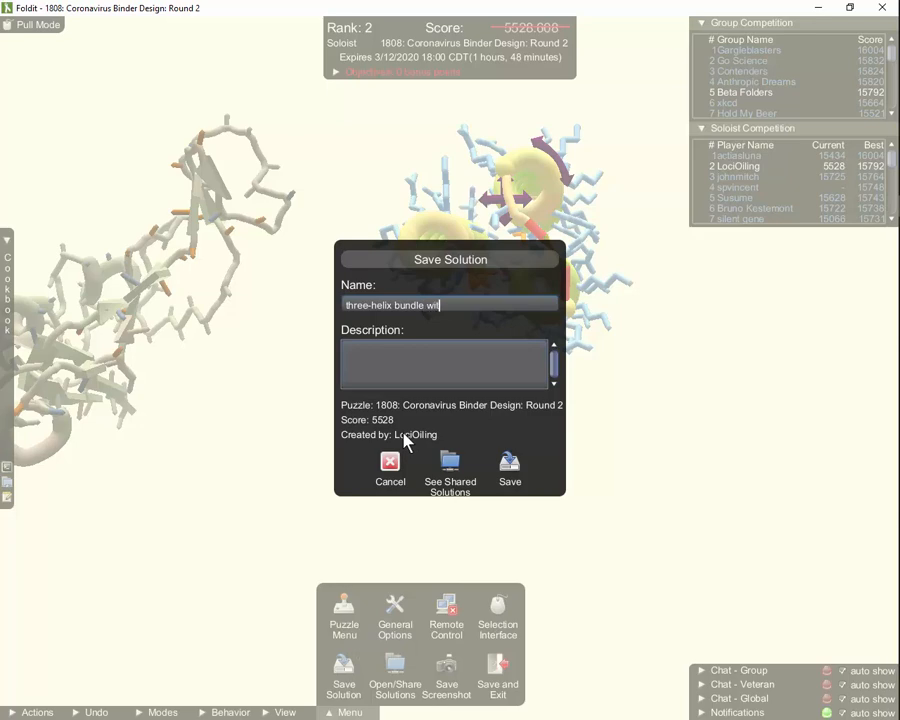
pyautogui.write('ndle with mutate')
pyautogui.click(510, 470)
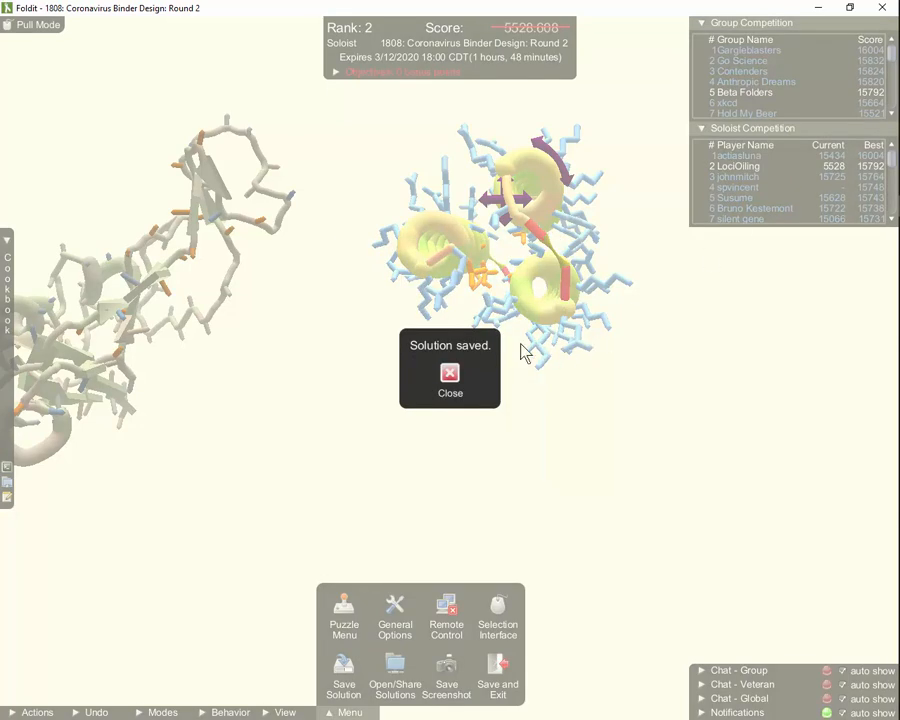
pyautogui.click(450, 375)
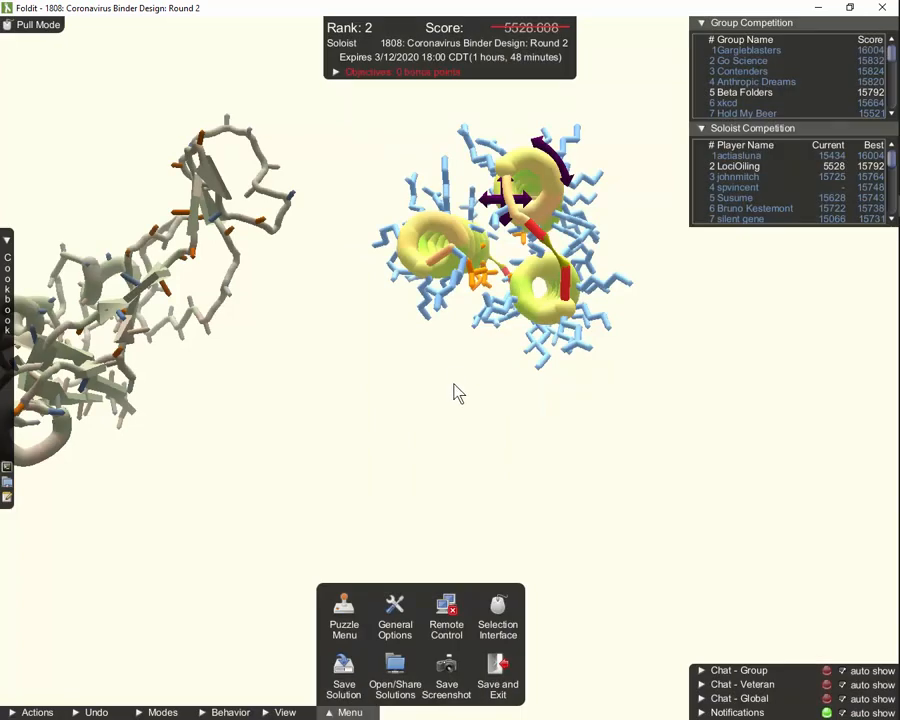
# Run and stop Wiggle Sidechains, then run and stop Shake, bringing the score to 5685
pyautogui.click(40, 712)
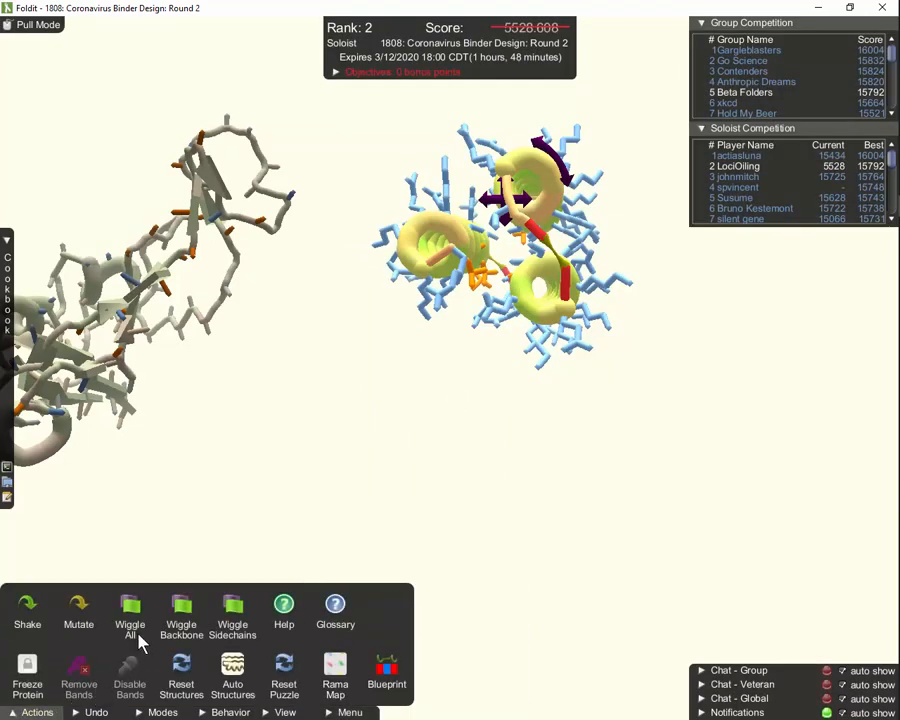
pyautogui.click(233, 610)
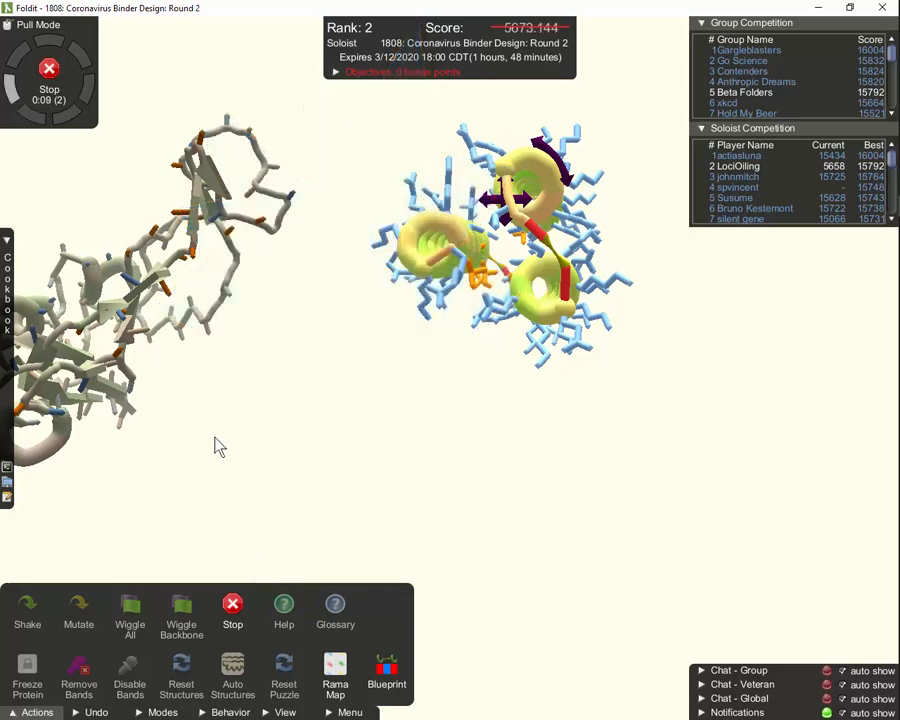
pyautogui.click(51, 73)
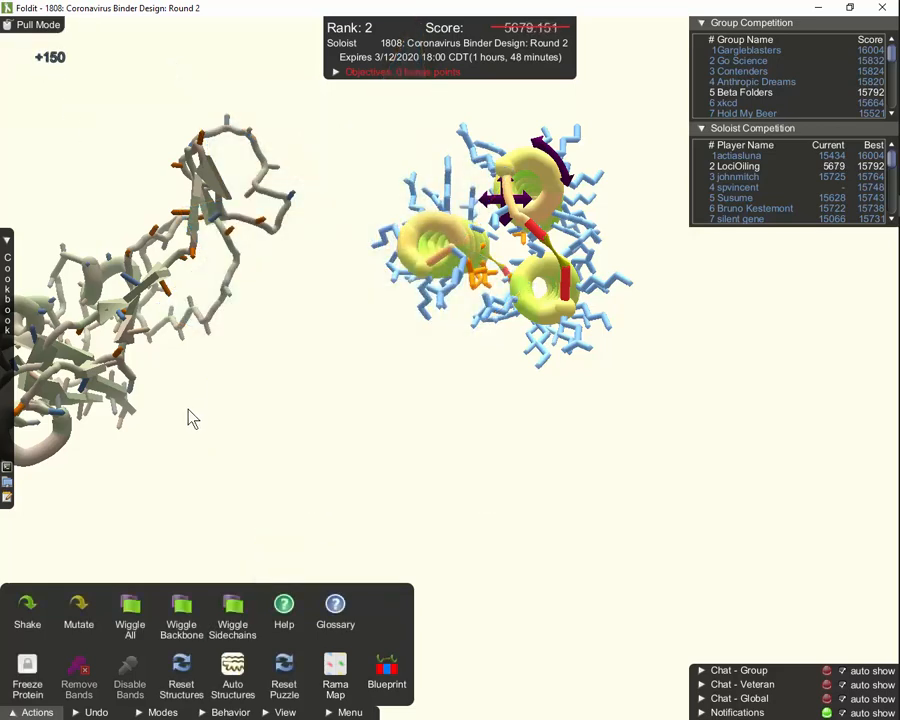
pyautogui.click(28, 612)
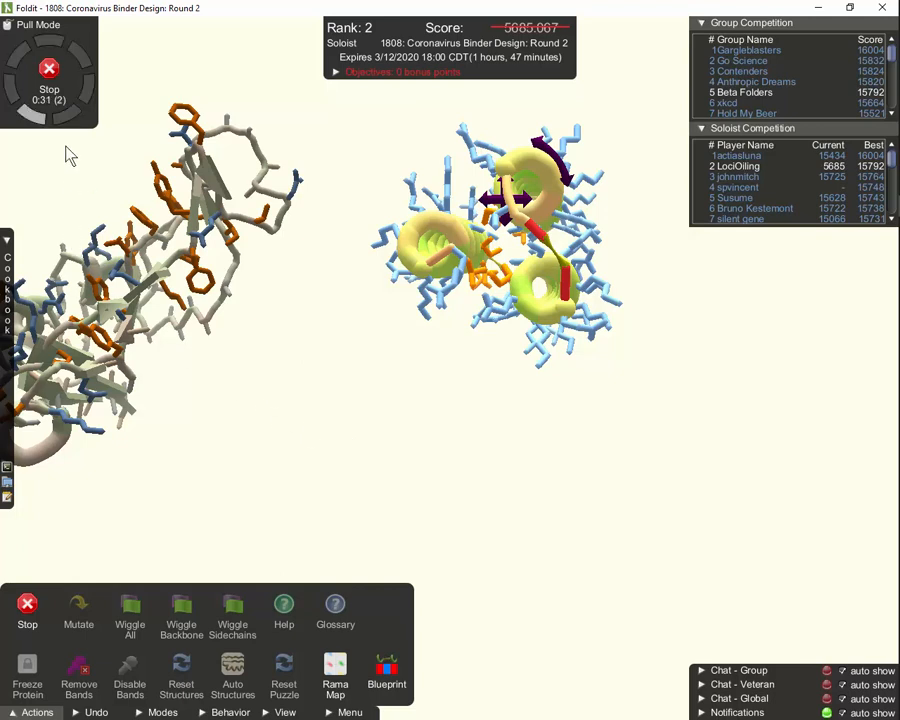
pyautogui.click(50, 70)
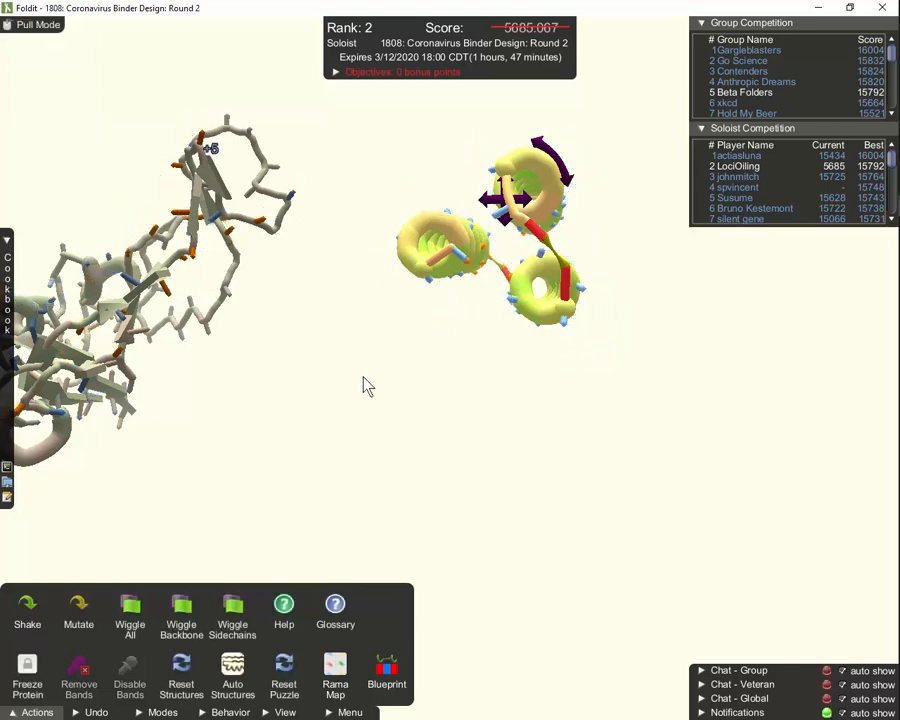
# Wiggle the whole binder with the W hotkey, stopping it once the score reaches 10247
pyautogui.moveTo(364, 384); pyautogui.dragTo(362, 508)
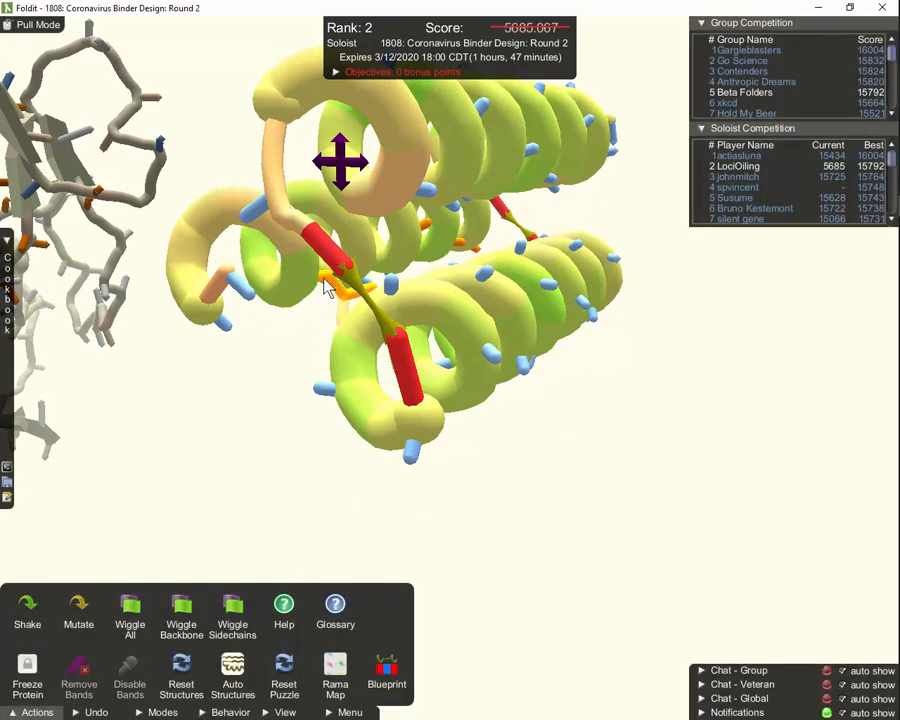
pyautogui.moveTo(328, 288); pyautogui.dragTo(462, 303)
pyautogui.moveTo(496, 342); pyautogui.dragTo(448, 398)
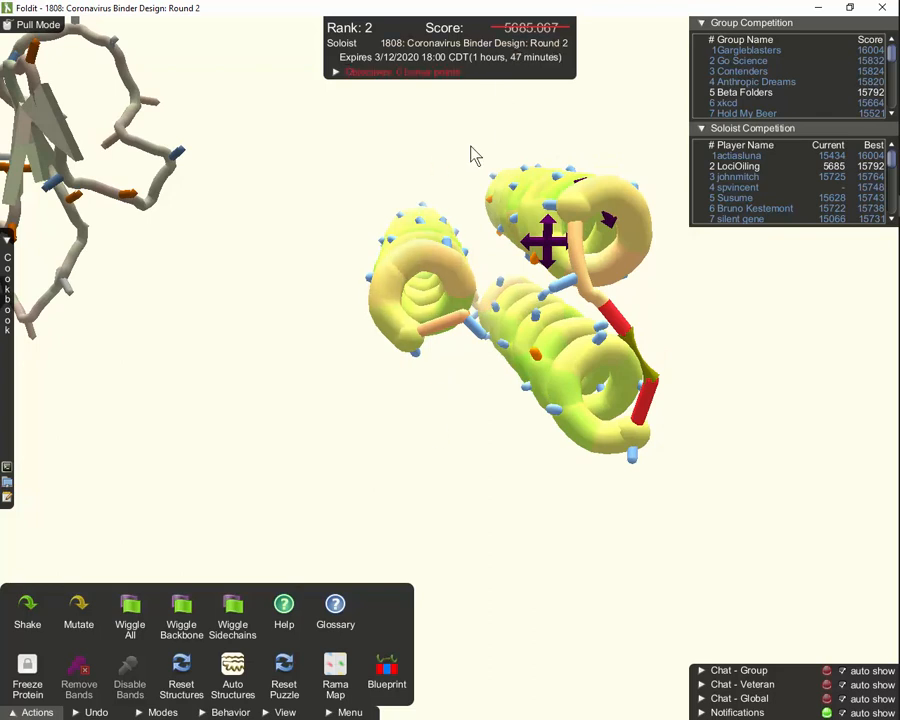
pyautogui.moveTo(417, 470); pyautogui.dragTo(380, 466)
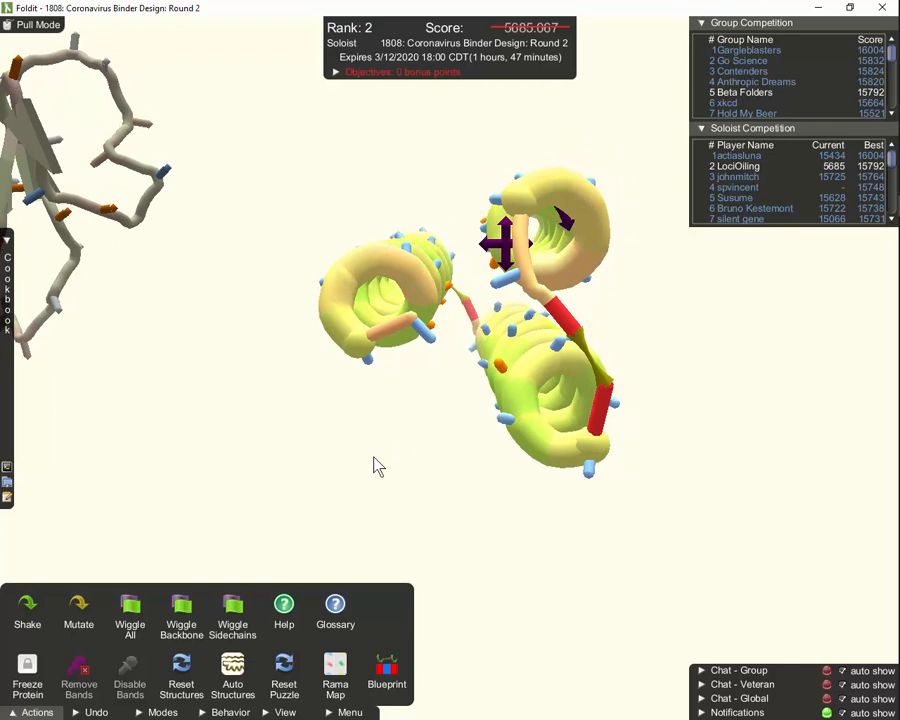
pyautogui.press('w')
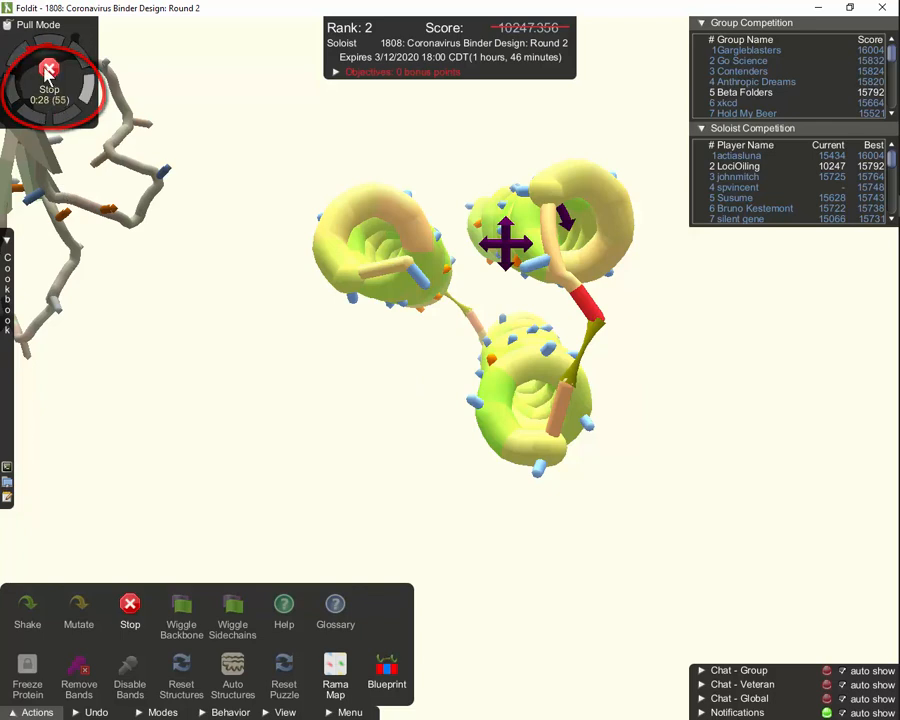
pyautogui.click(58, 100)
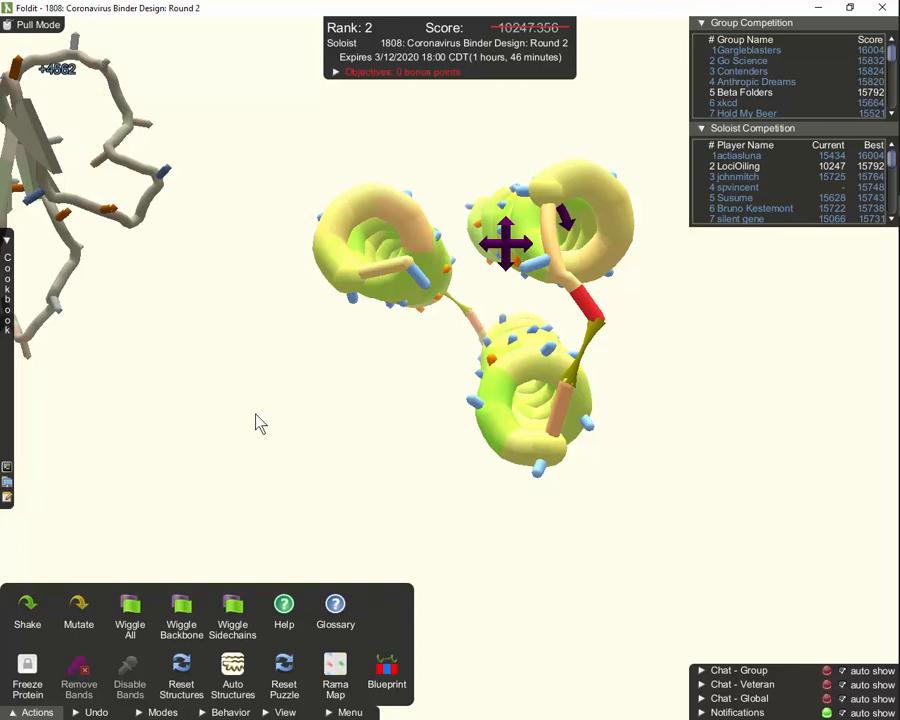
# Shake the sidechains twice, pull the red loop into a new curve and close its cutpoint
pyautogui.press('s')
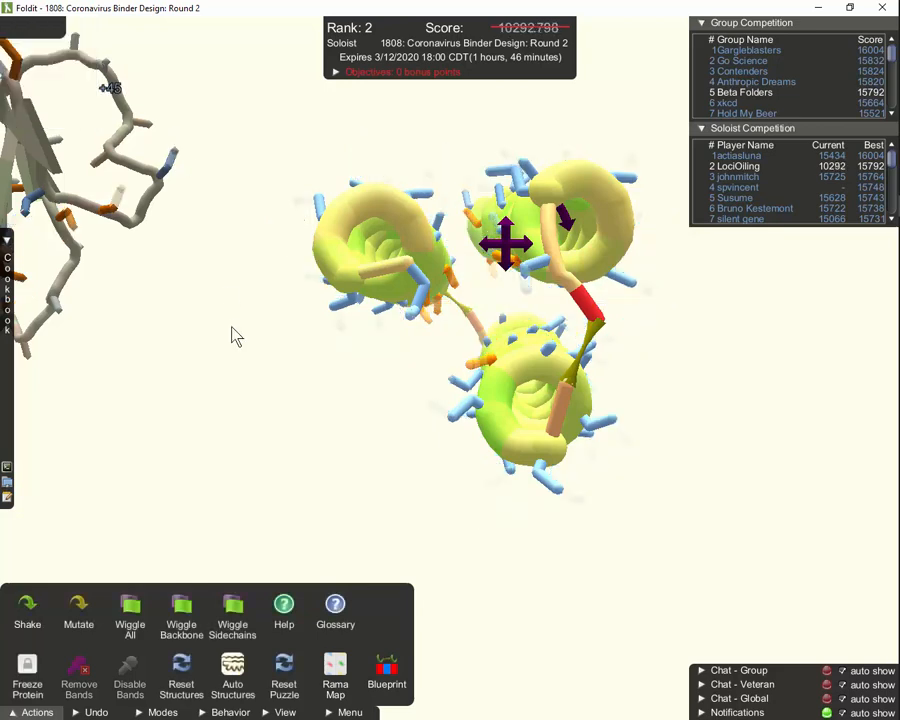
pyautogui.press('s')
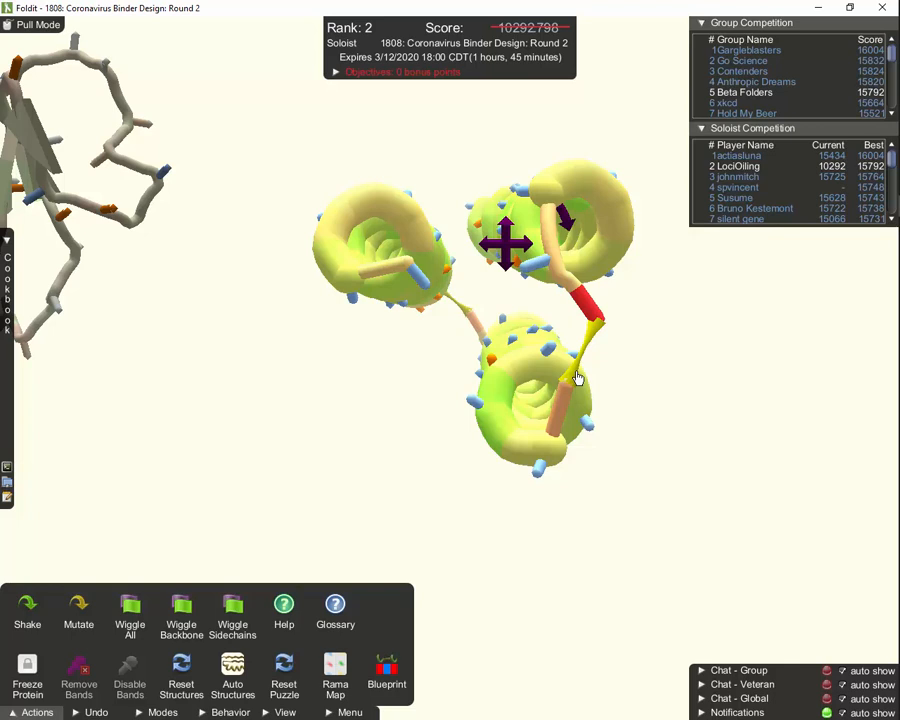
pyautogui.moveTo(577, 377); pyautogui.dragTo(577, 366)
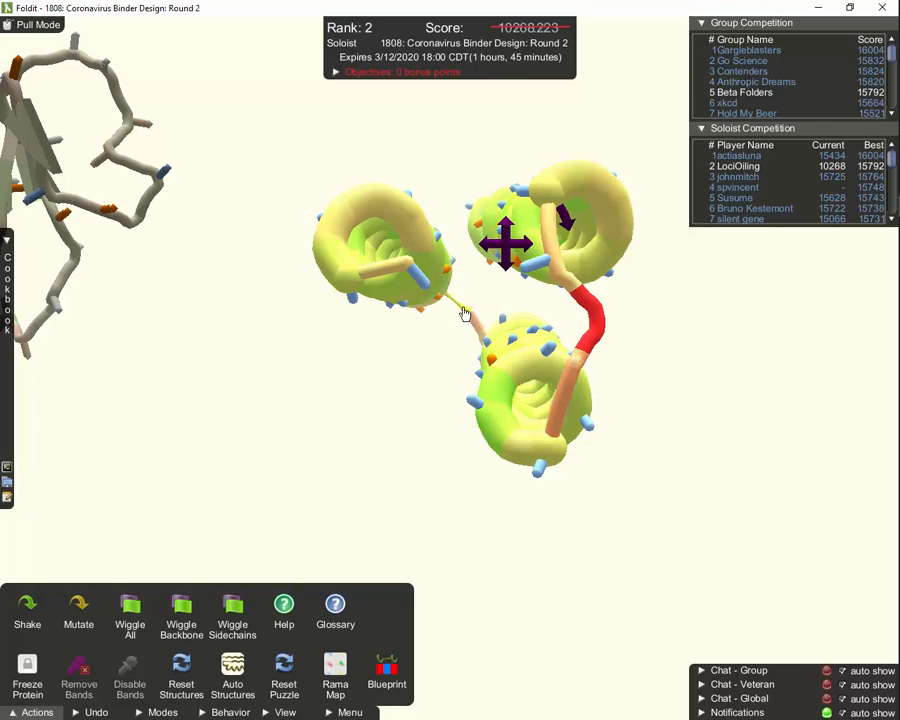
pyautogui.click(463, 309)
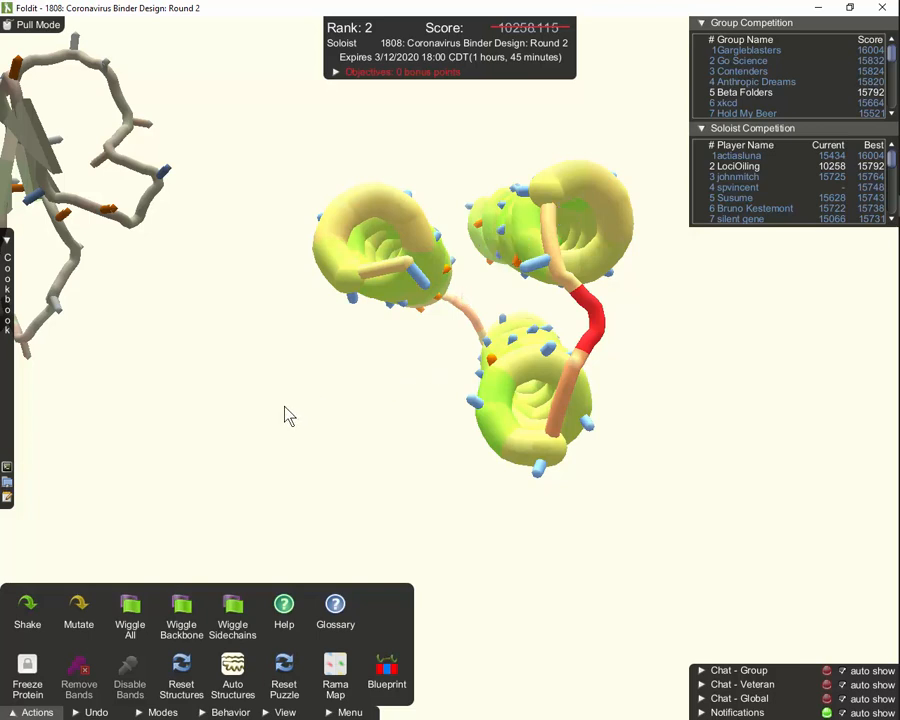
# Shake and Wiggle All the binder again, then expand the Objectives list
pyautogui.press('s')
pyautogui.click(142, 611)
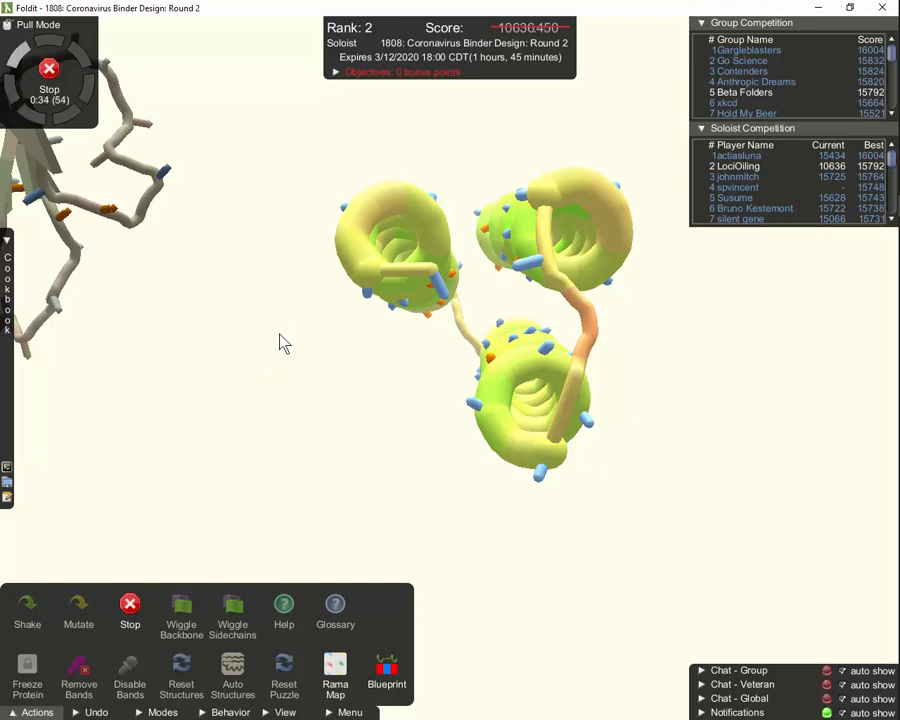
pyautogui.click(337, 74)
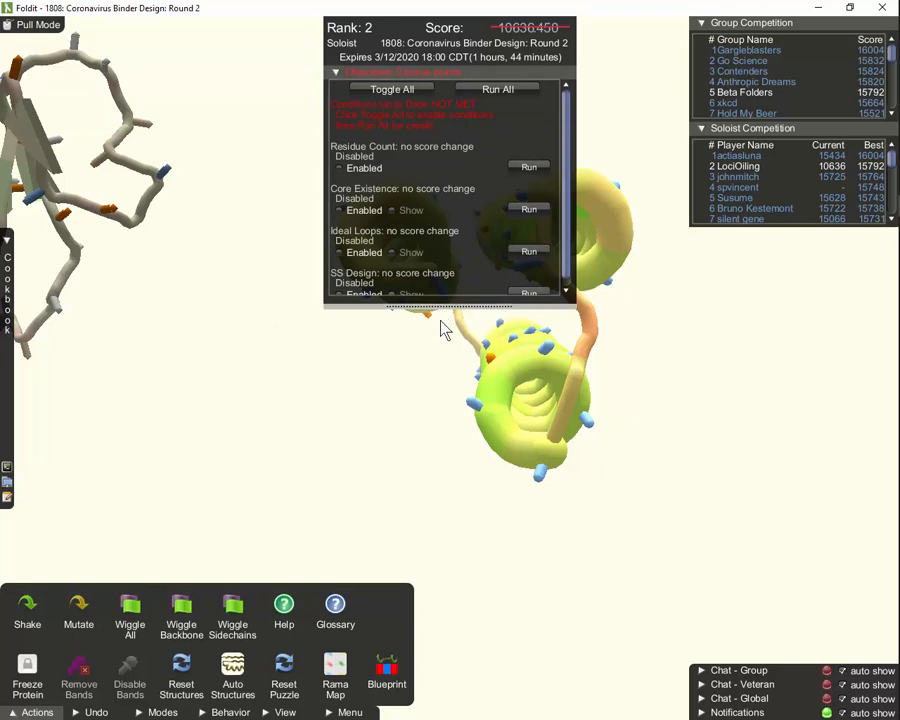
# Enable all objectives and run them for a +3550 bonus (score 14186.450), then collapse the list
pyautogui.moveTo(446, 313); pyautogui.dragTo(447, 338)
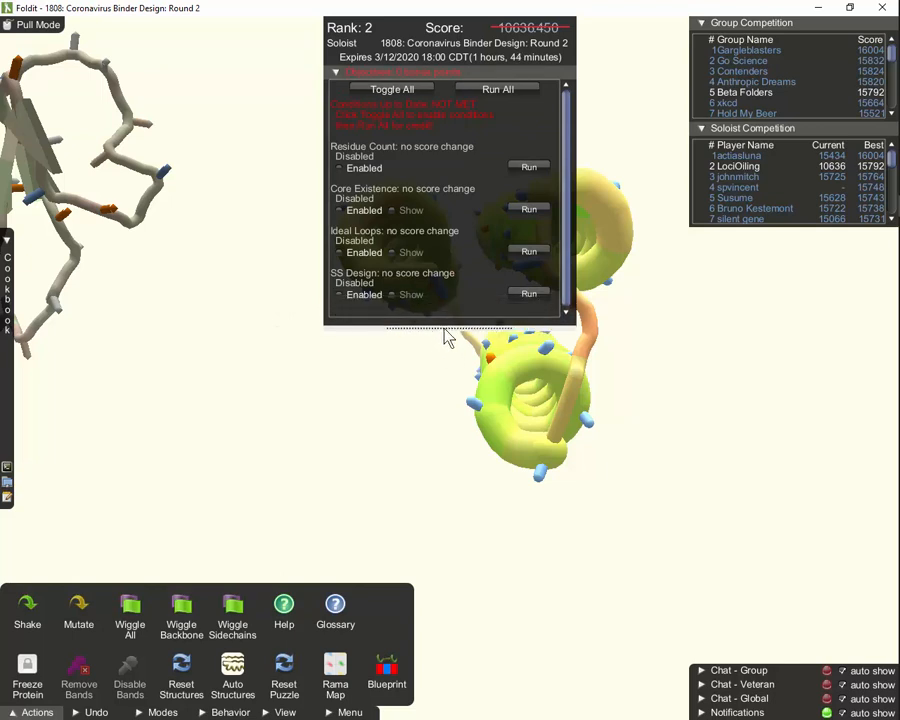
pyautogui.click(378, 96)
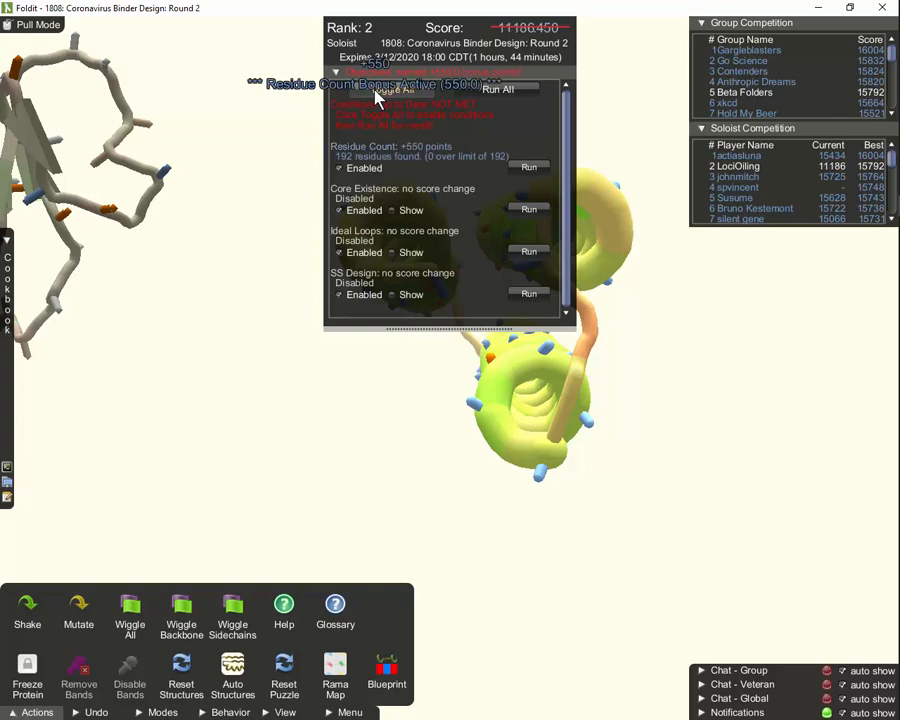
pyautogui.click(498, 89)
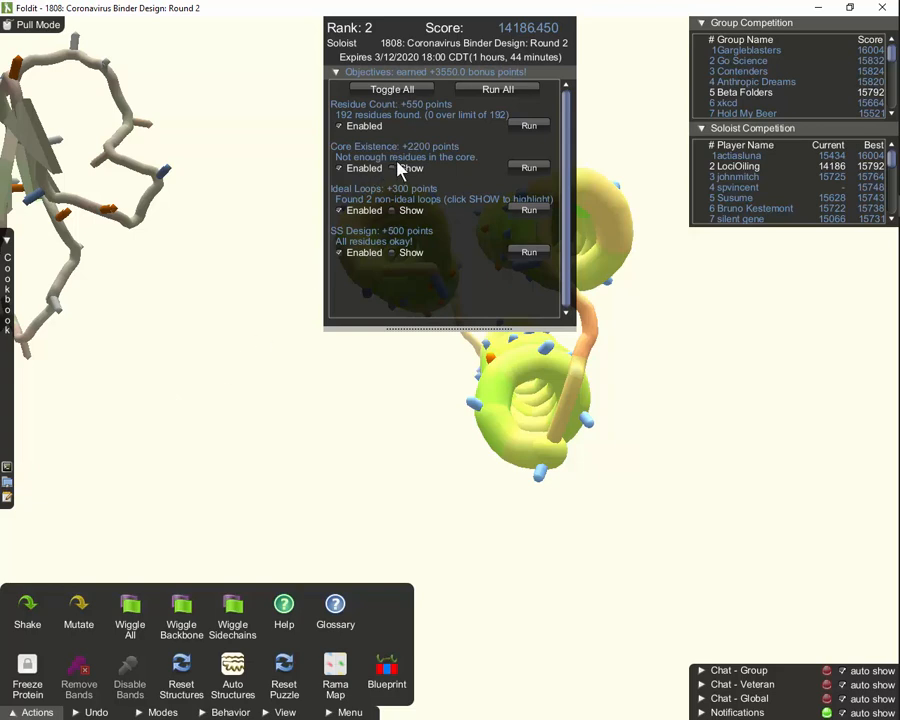
pyautogui.click(337, 74)
pyautogui.moveTo(306, 292); pyautogui.dragTo(323, 171)
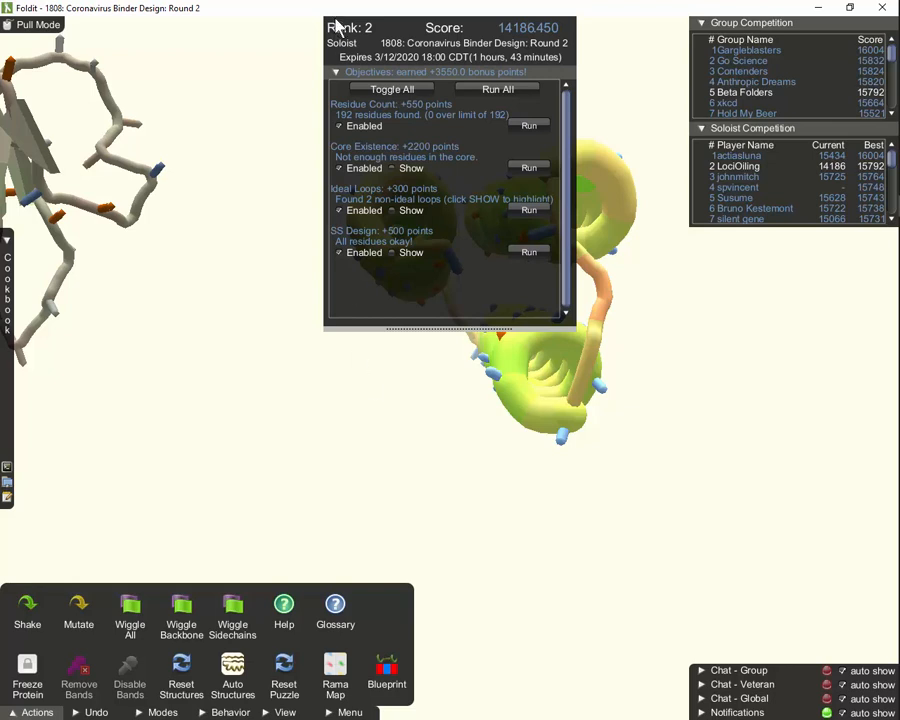
pyautogui.click(336, 72)
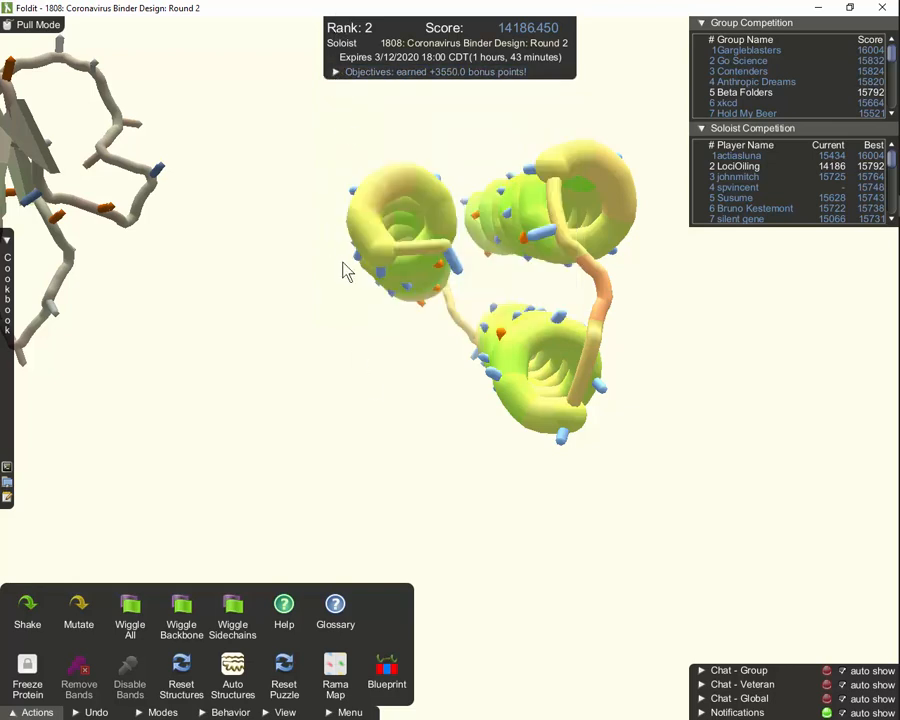